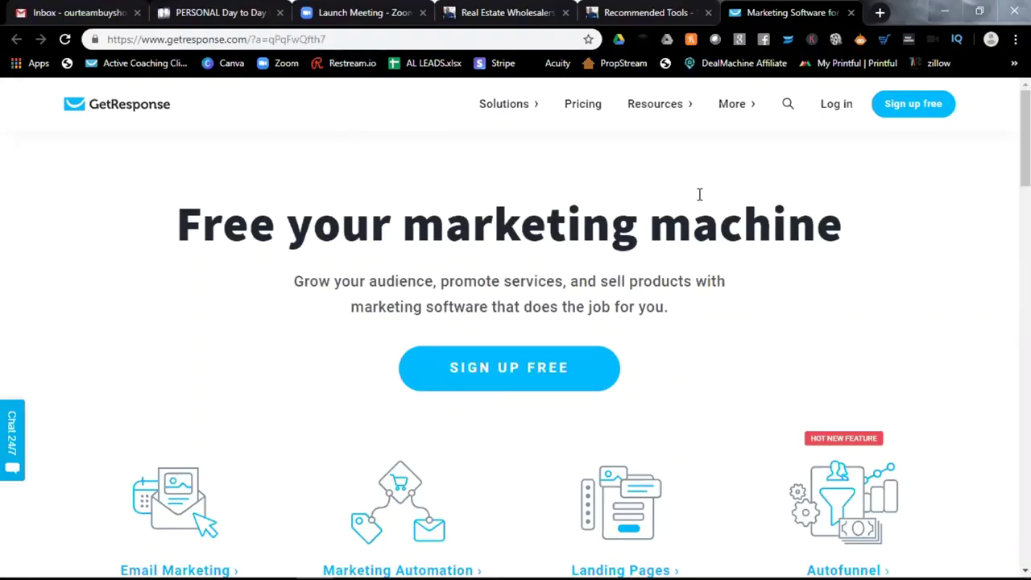
Examine the GetResponse homepage, including its email marketing, marketing automation, landing page and Autofunnel features and app integrations.
scroll(700, 194, "down", 5)
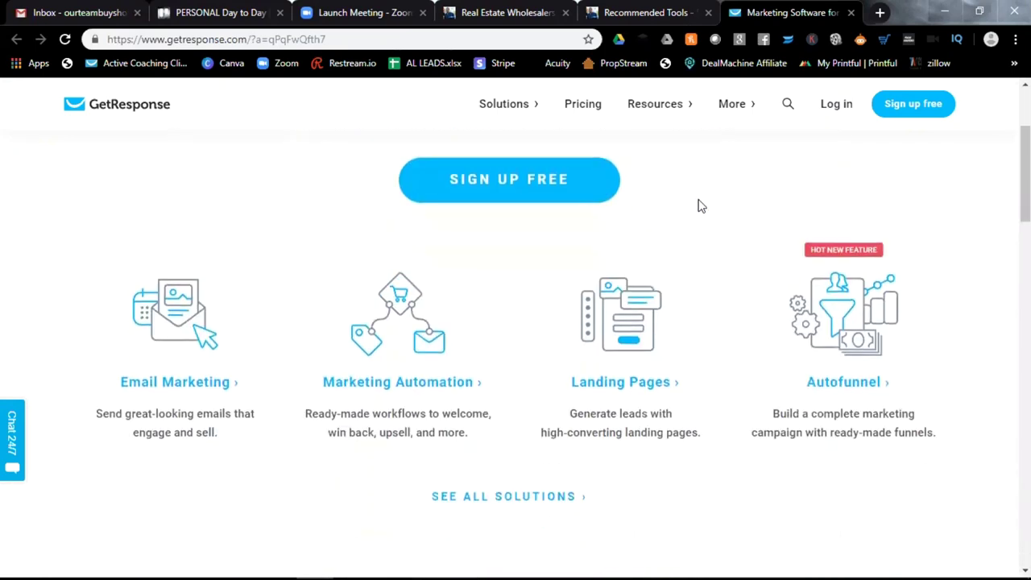
scroll(700, 203, "down", 8)
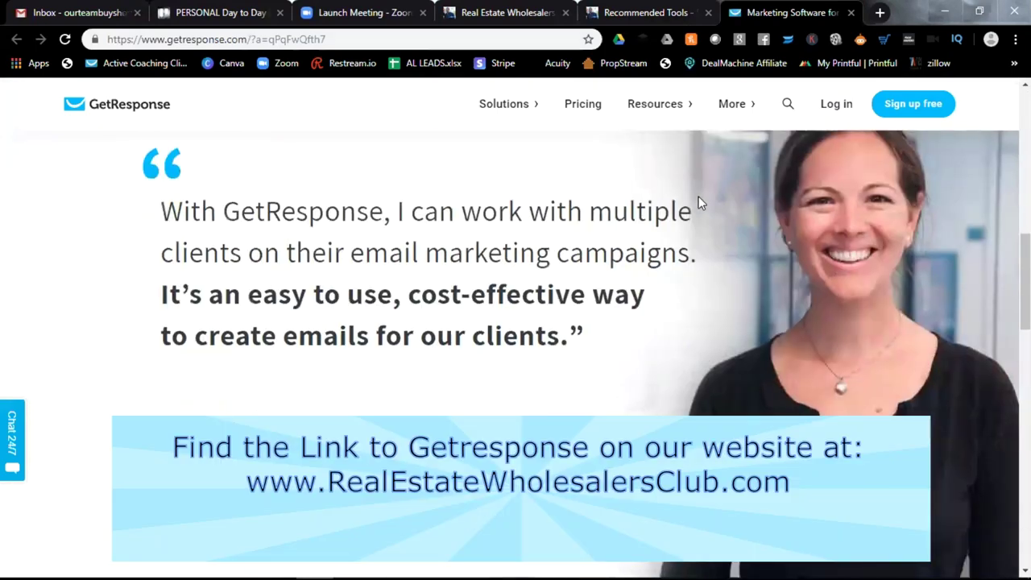
scroll(699, 203, "down", 10)
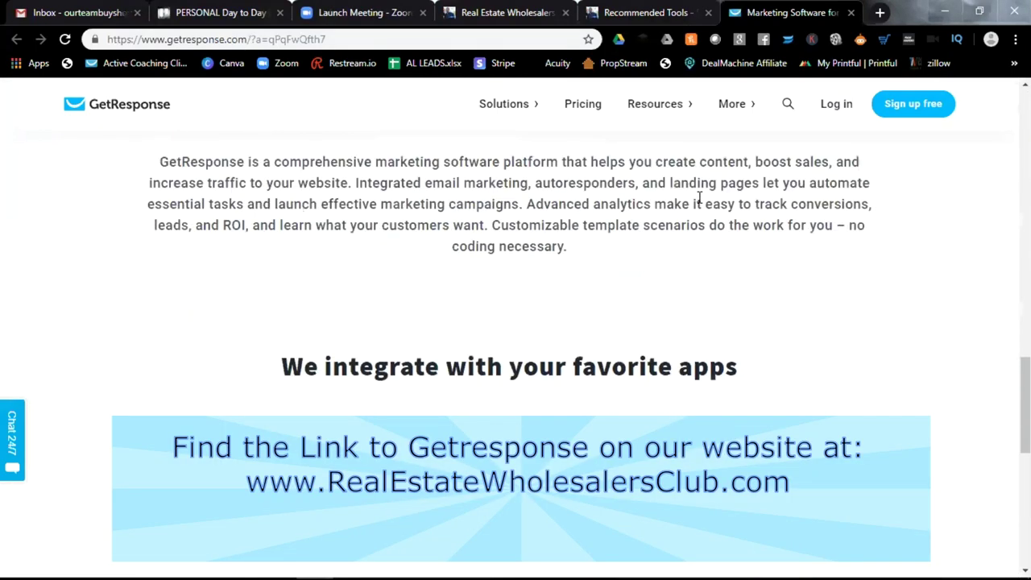
scroll(699, 203, "down", 5)
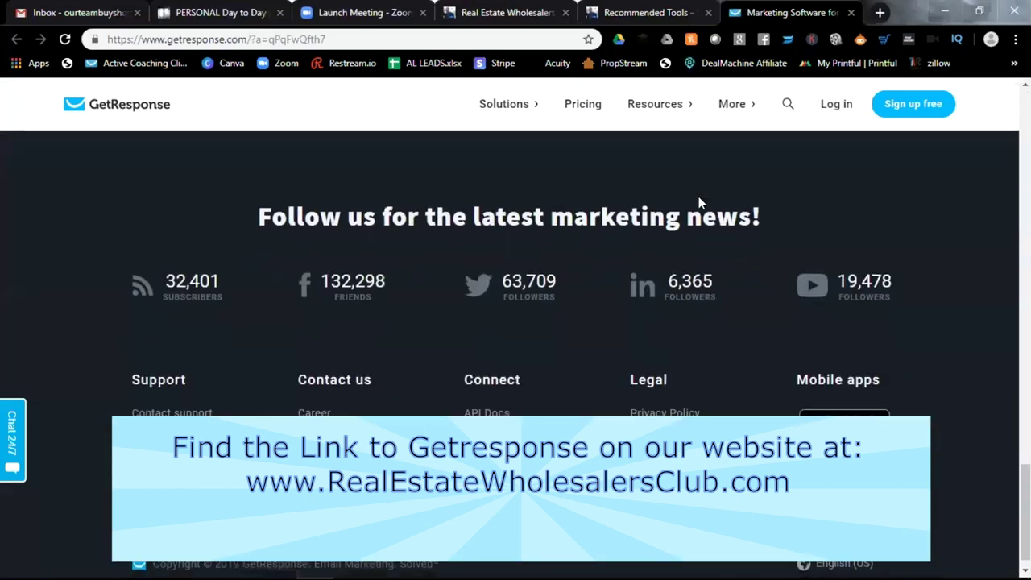
scroll(699, 203, "up", 15)
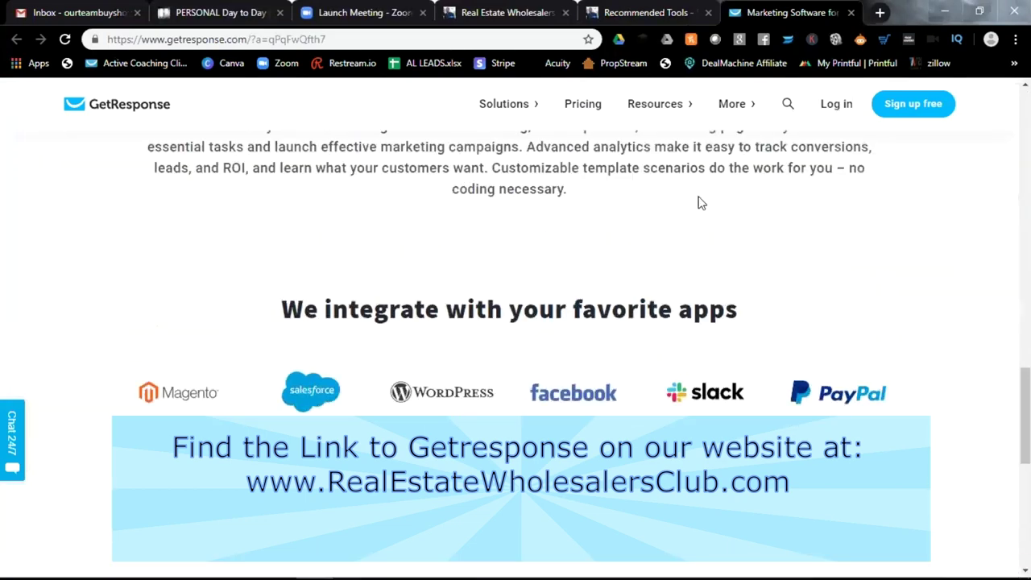
scroll(699, 203, "up", 8)
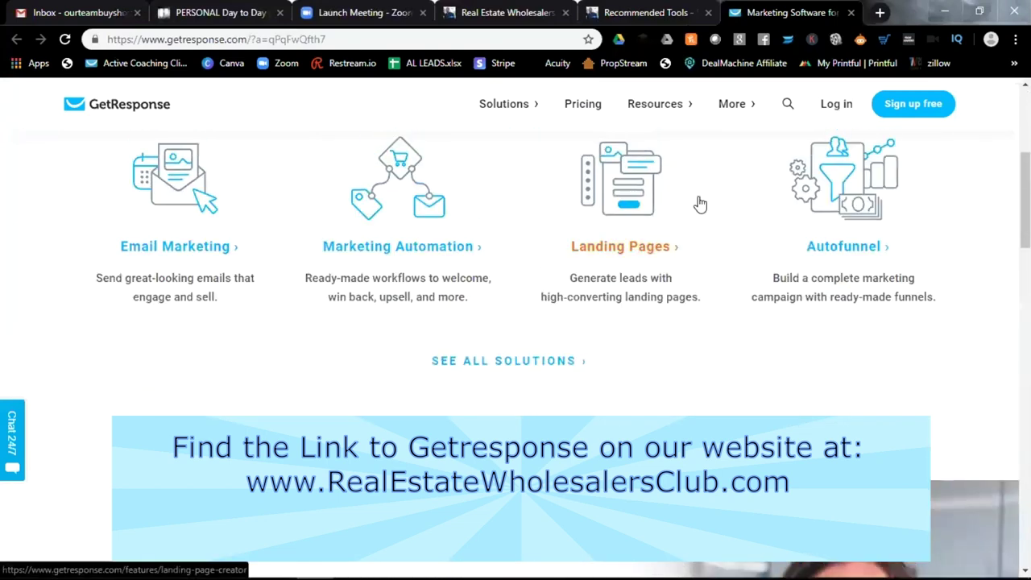
scroll(699, 203, "up", 1)
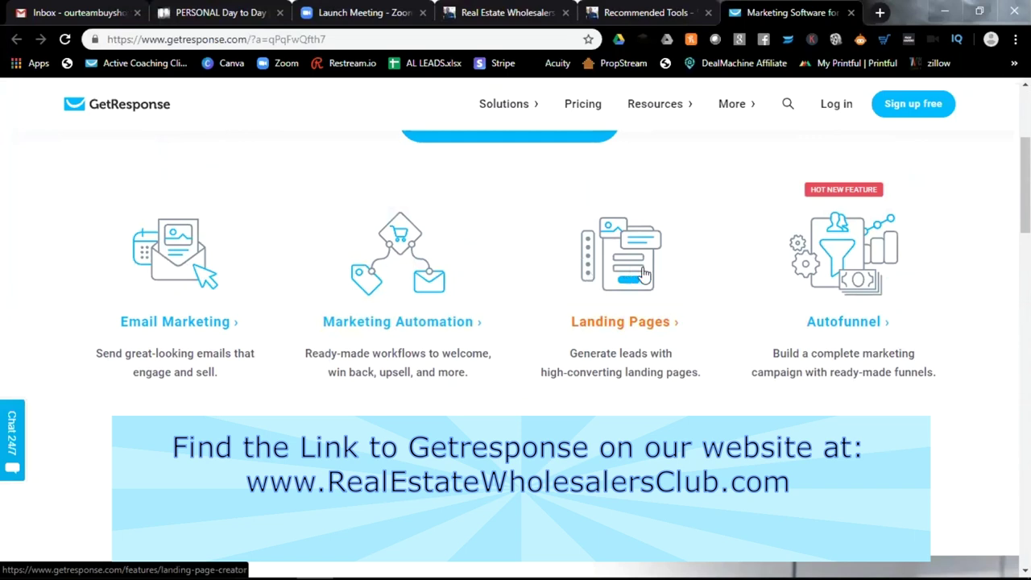
scroll(655, 275, "up", 1)
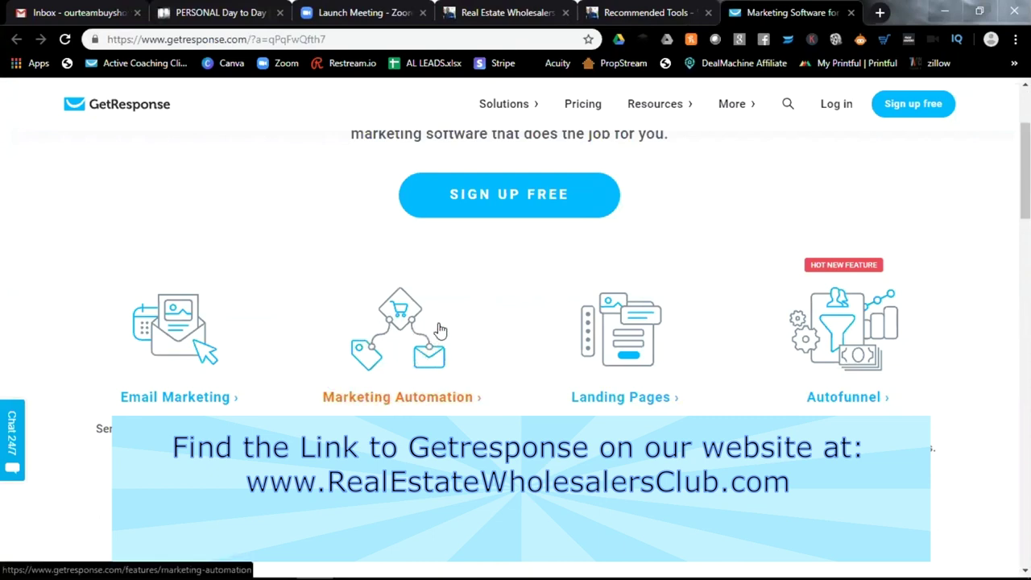
scroll(439, 330, "up", 1)
scroll(441, 326, "up", 1)
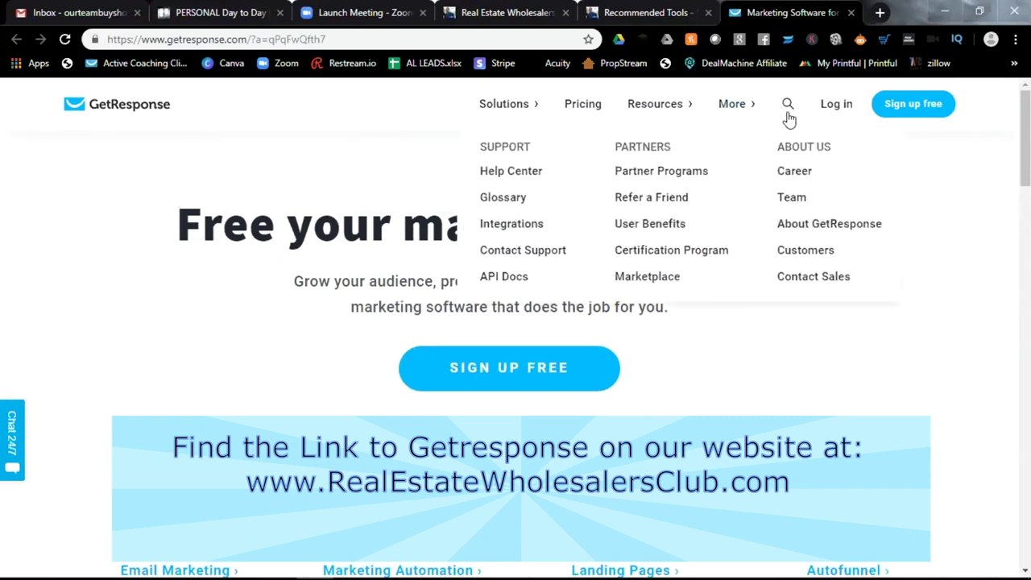
Log in to the GetResponse account and open the overview of communication and growth tools.
left_click(838, 105)
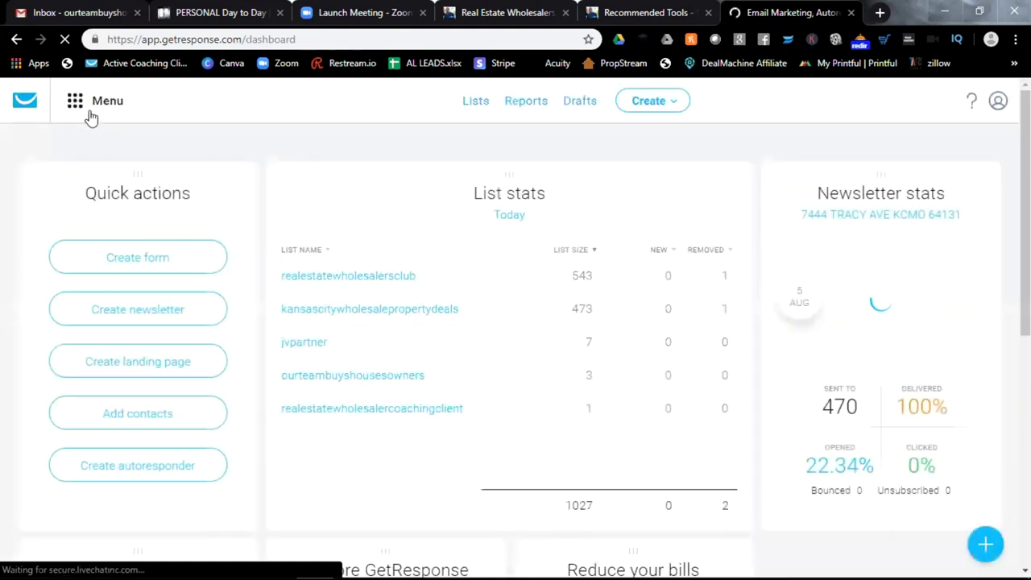
left_click(77, 109)
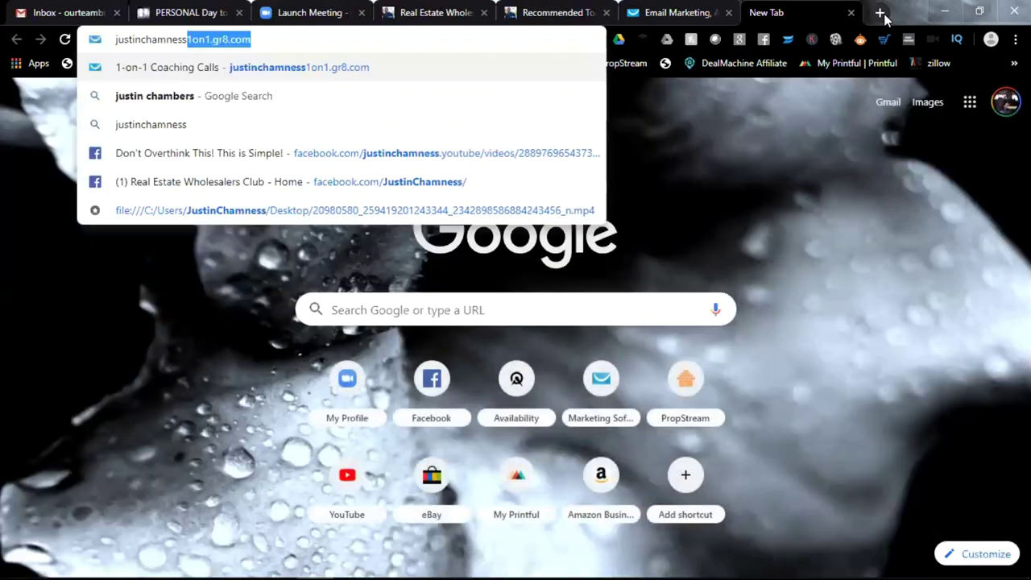
Open the wholesale contracts landing page on gr8.com in a new tab and examine its name and email signup fields.
type(".gr8.com")
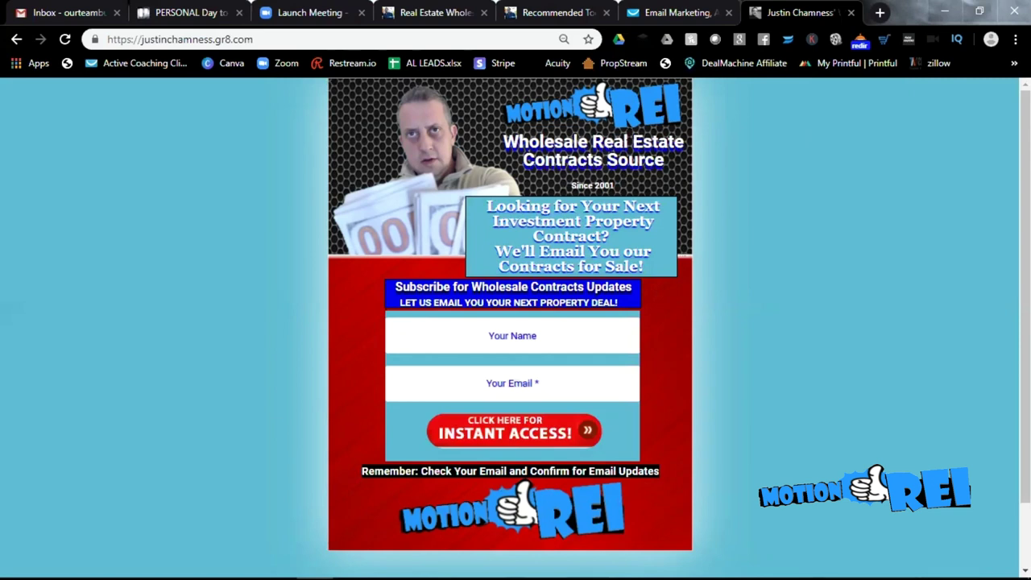
scroll(501, 335, "down", 1)
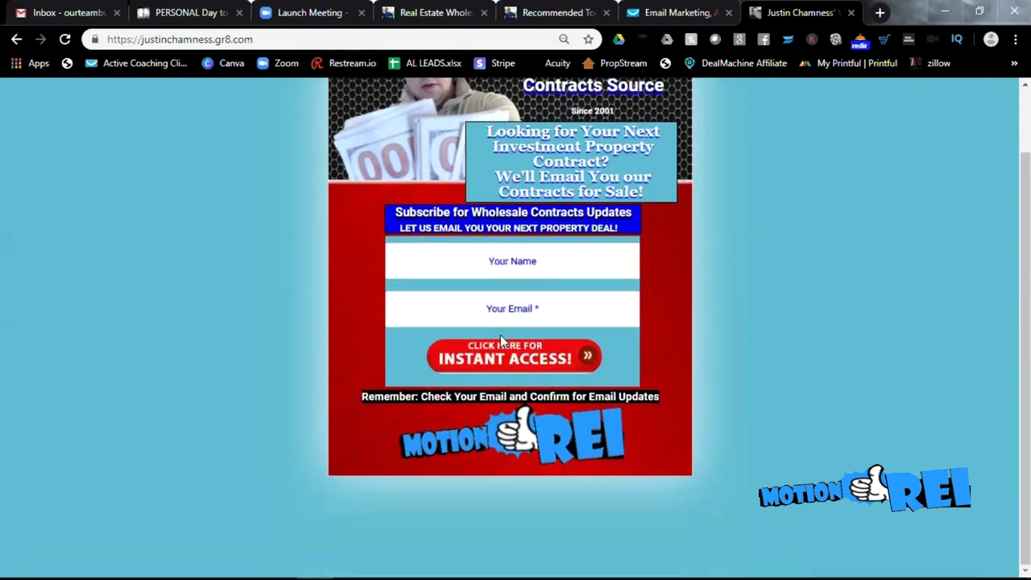
scroll(501, 334, "up", 1)
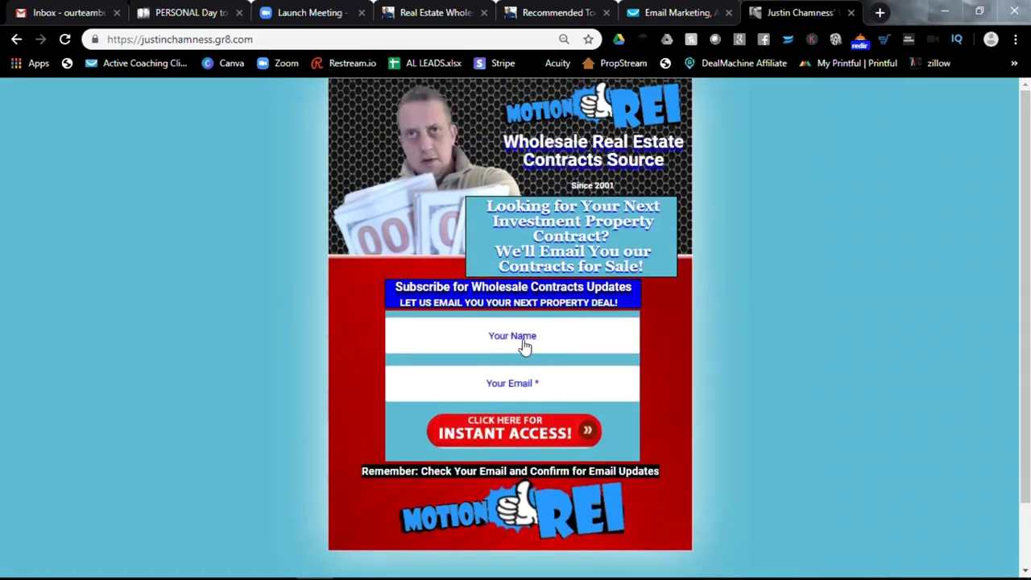
left_click(524, 341)
left_click(524, 389)
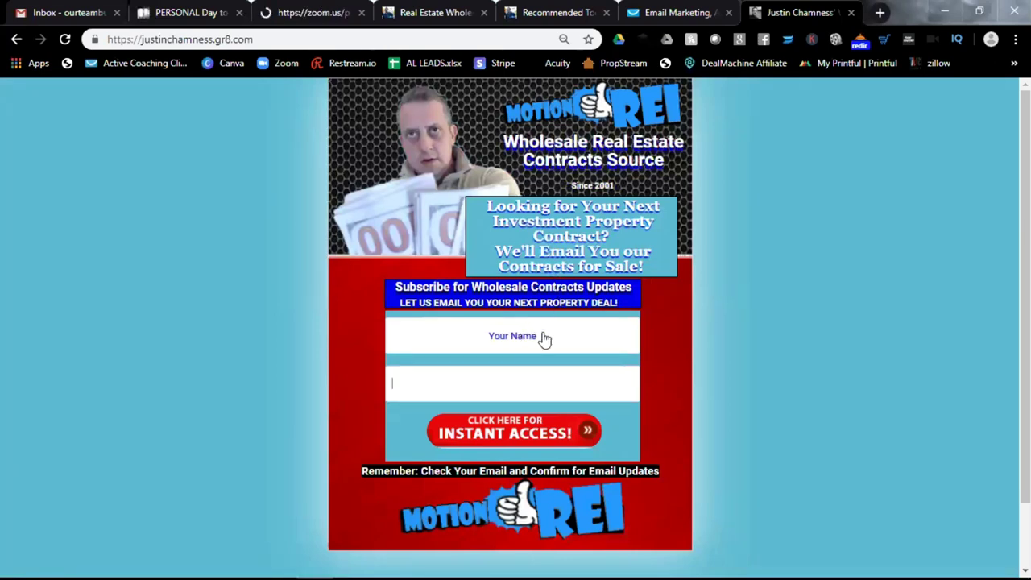
left_click(544, 334)
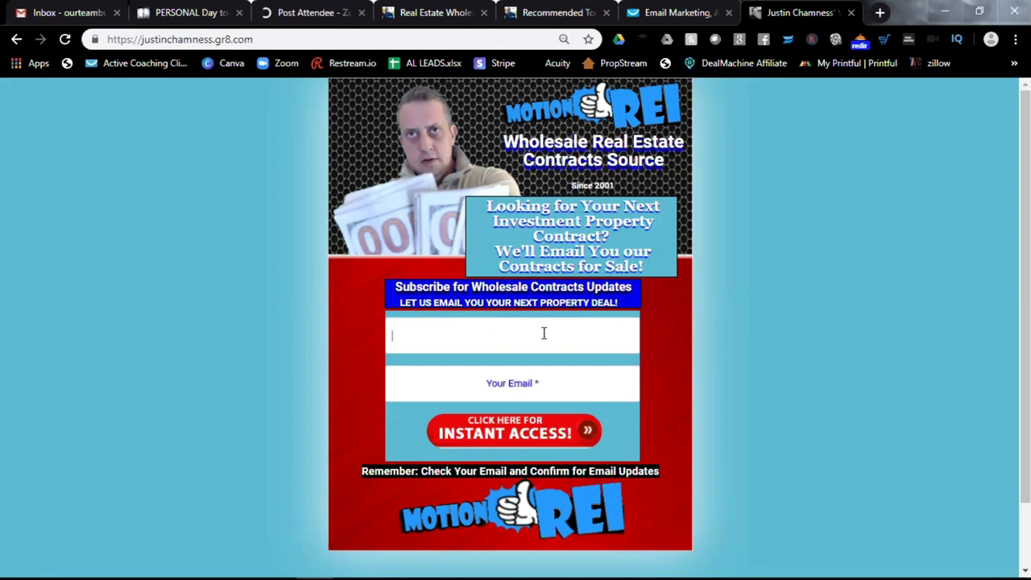
left_click(539, 383)
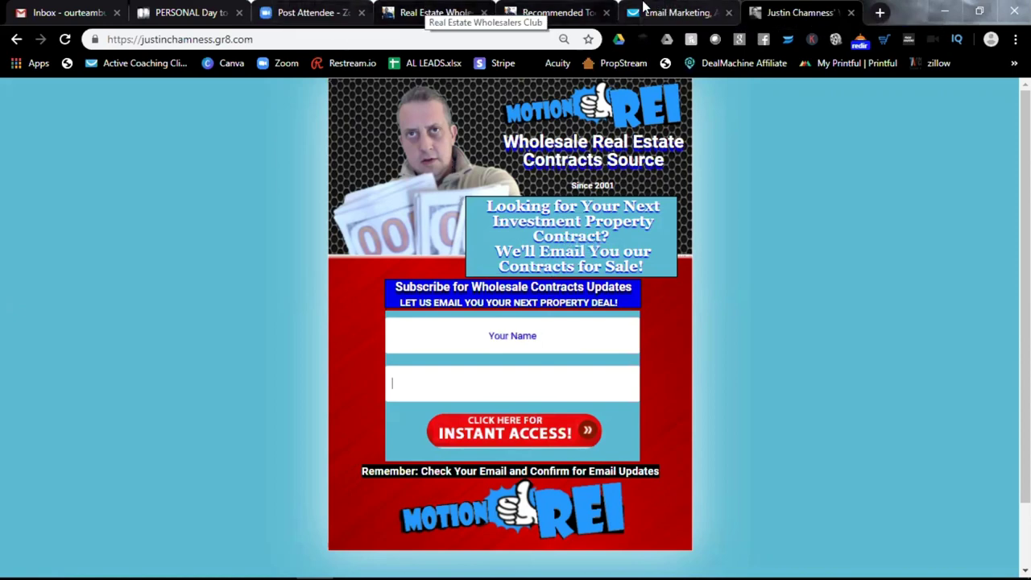
Return to the GetResponse dashboard, open Email marketing and review the newsletters sent to the property deals list.
left_click(671, 12)
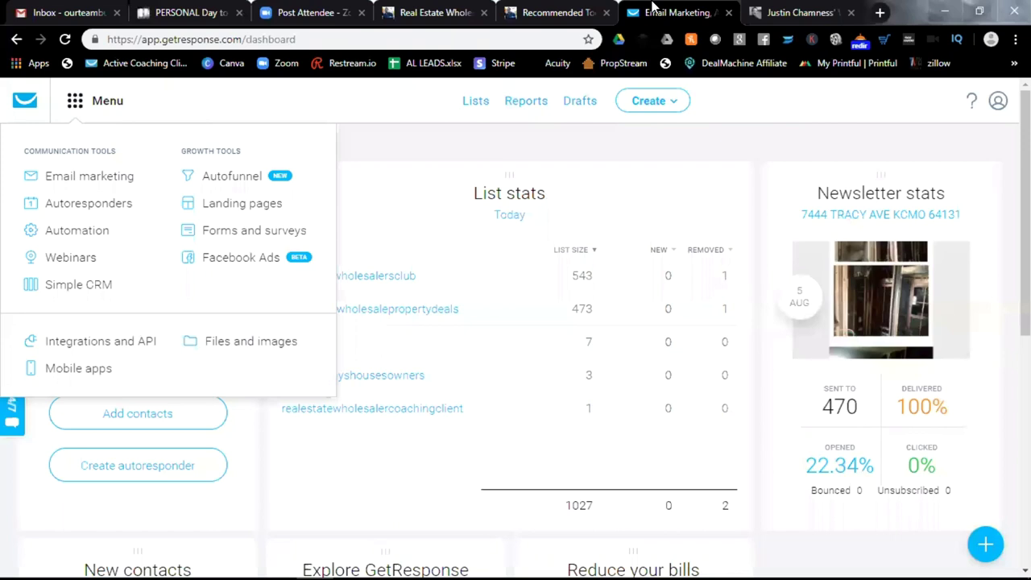
left_click(80, 185)
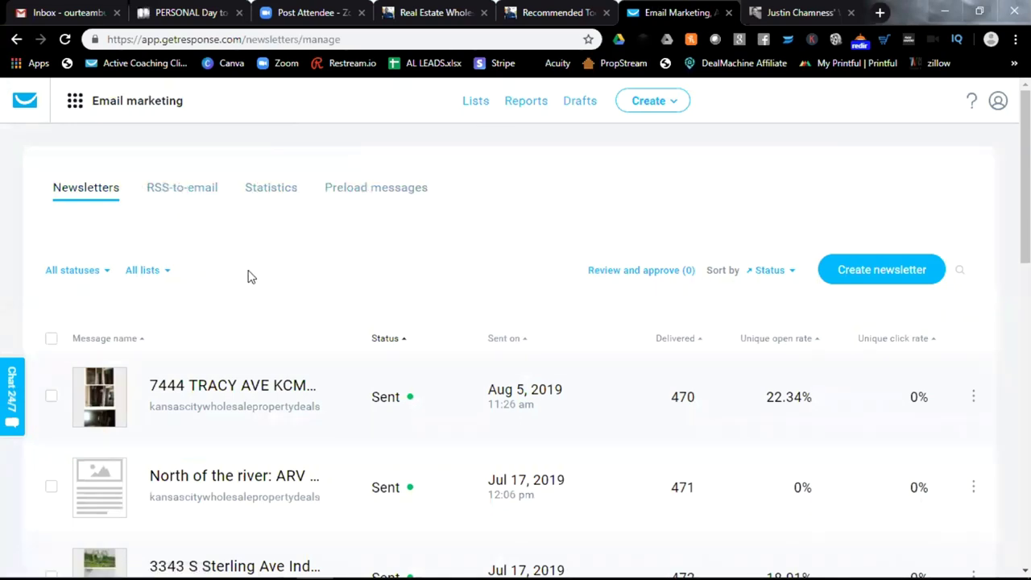
scroll(249, 274, "down", 1)
scroll(226, 294, "down", 3)
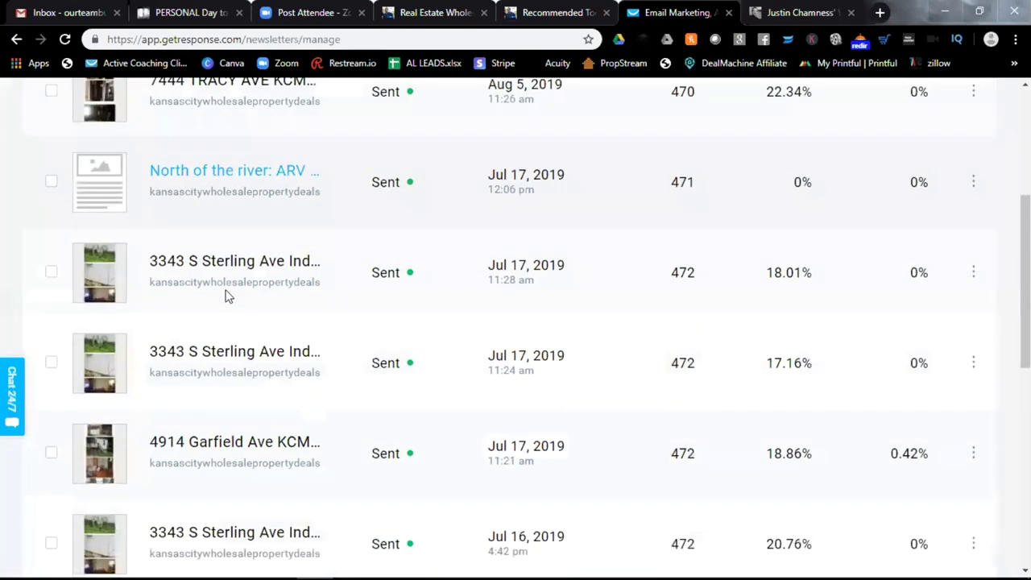
scroll(225, 295, "down", 2)
scroll(224, 295, "up", 4)
scroll(223, 295, "down", 1)
scroll(230, 297, "up", 1)
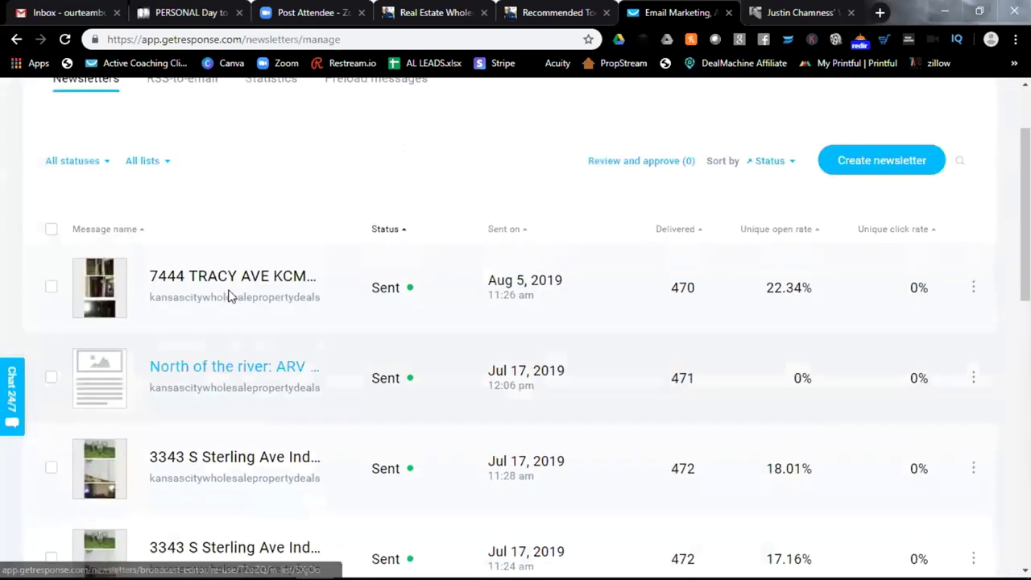
scroll(234, 295, "up", 1)
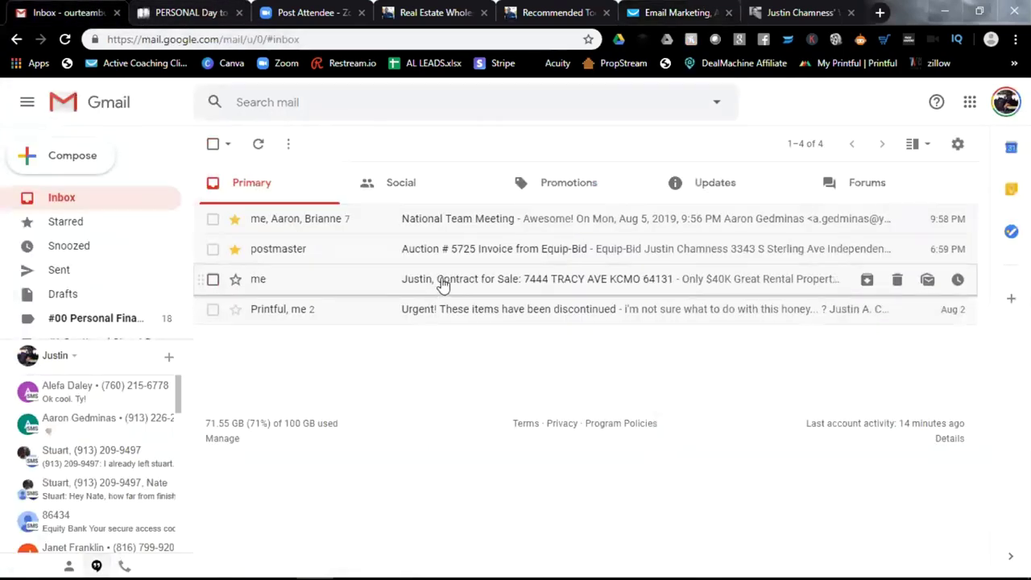
Switch to Gmail, open the property contract-for-sale email and mark the message as safe.
left_click(442, 282)
scroll(440, 276, "down", 1)
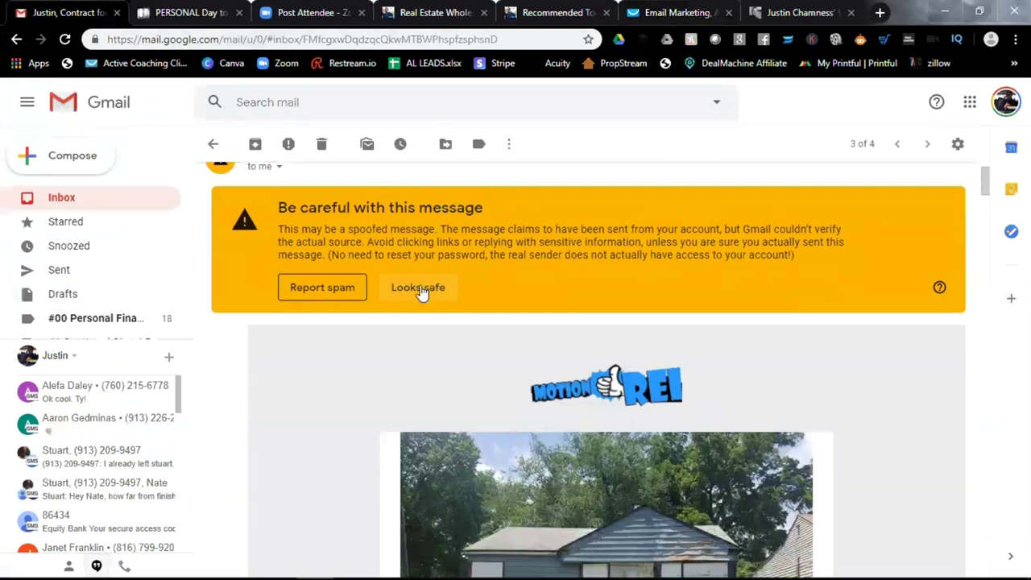
left_click(417, 287)
scroll(473, 248, "up", 1)
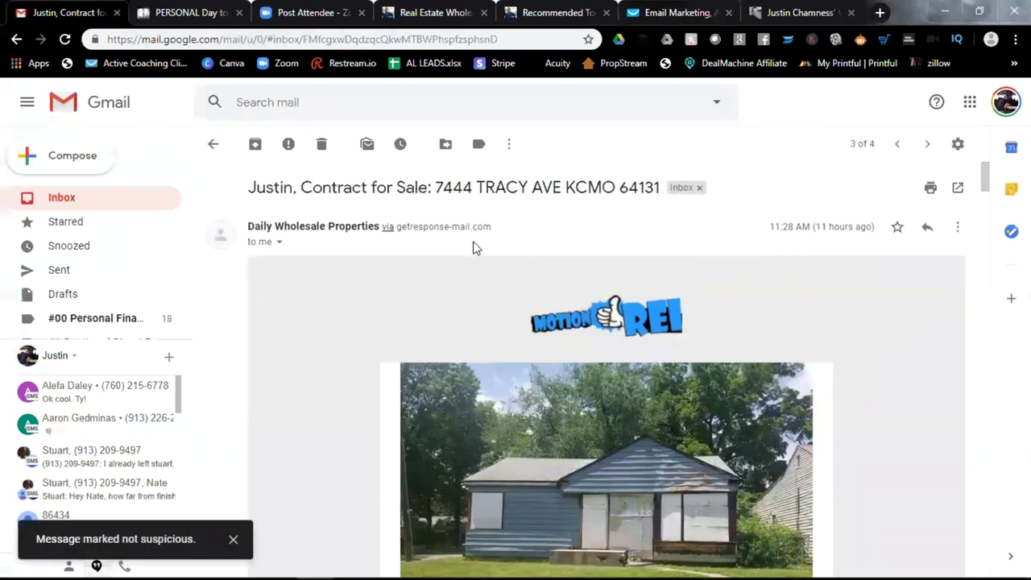
Examine the contract-for-sale email from its headline through the property description, figures and photos to the footer.
scroll(473, 247, "down", 4)
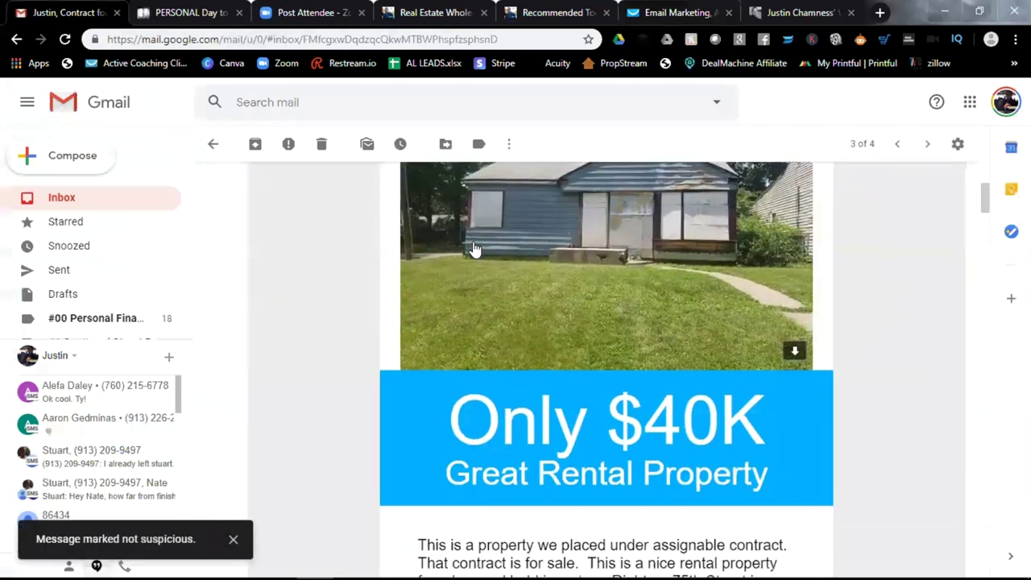
scroll(473, 247, "down", 4)
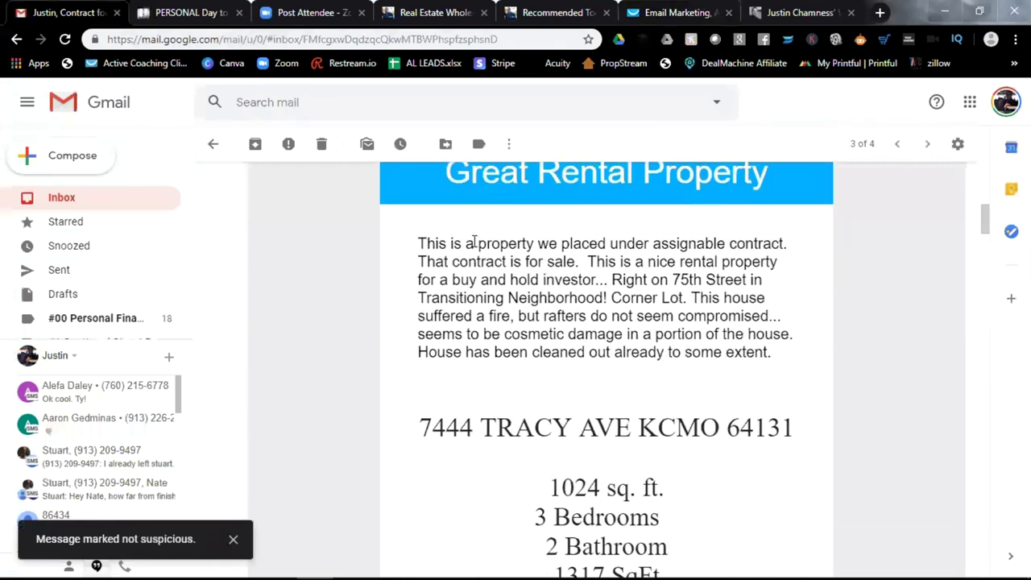
scroll(474, 243, "down", 5)
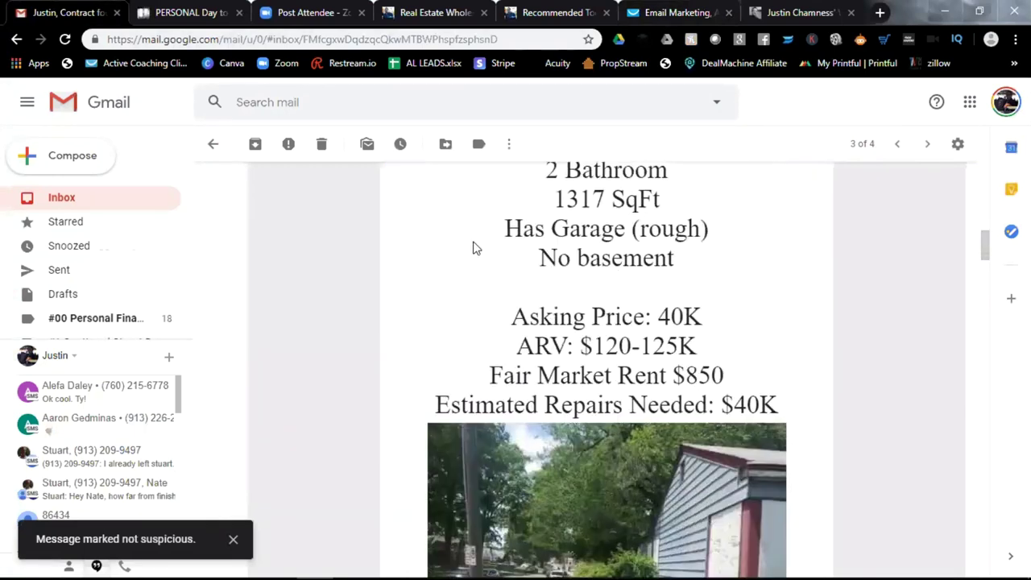
scroll(474, 249, "down", 4)
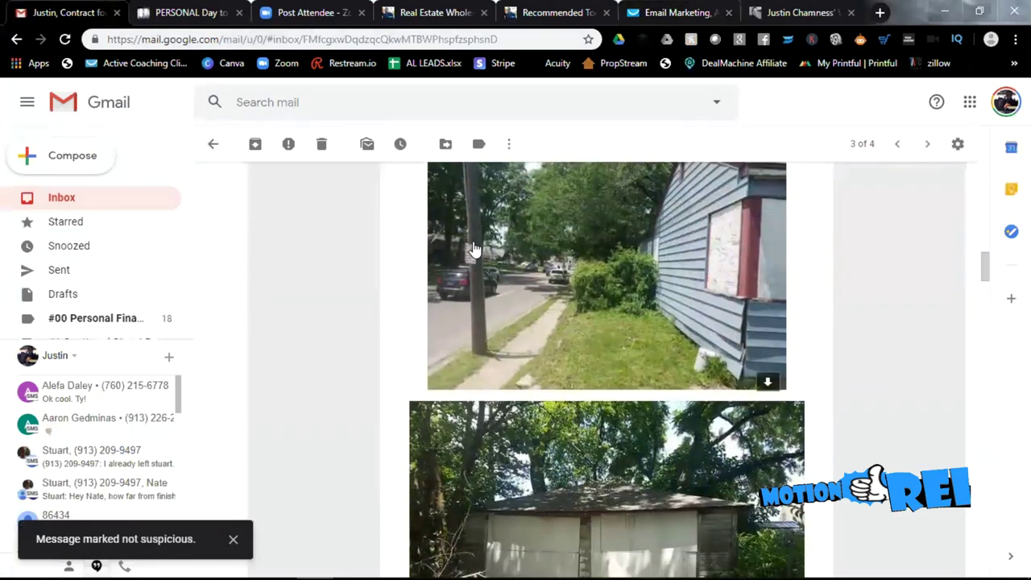
scroll(473, 250, "down", 1)
scroll(474, 247, "down", 3)
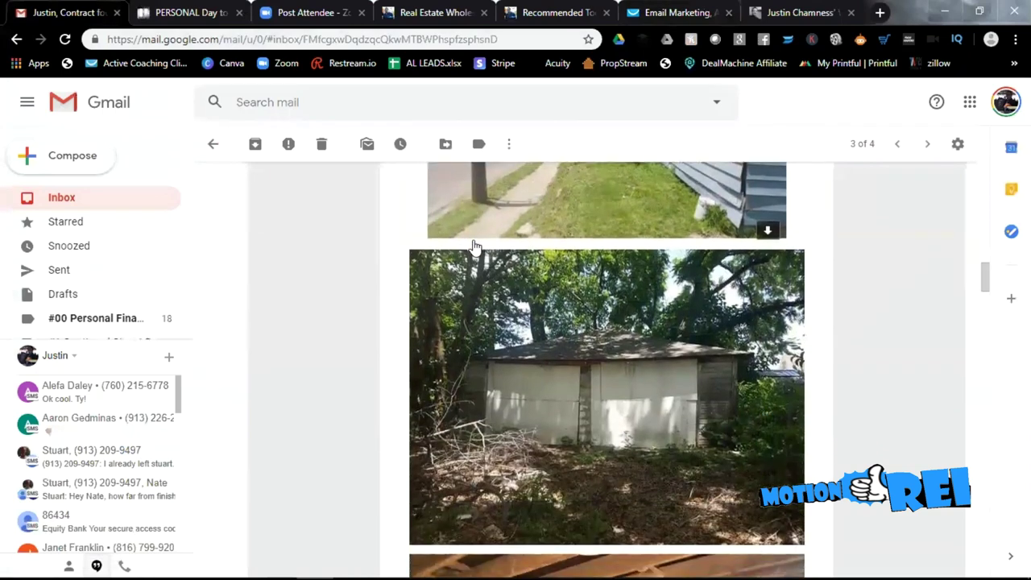
scroll(475, 246, "down", 2)
scroll(475, 247, "down", 5)
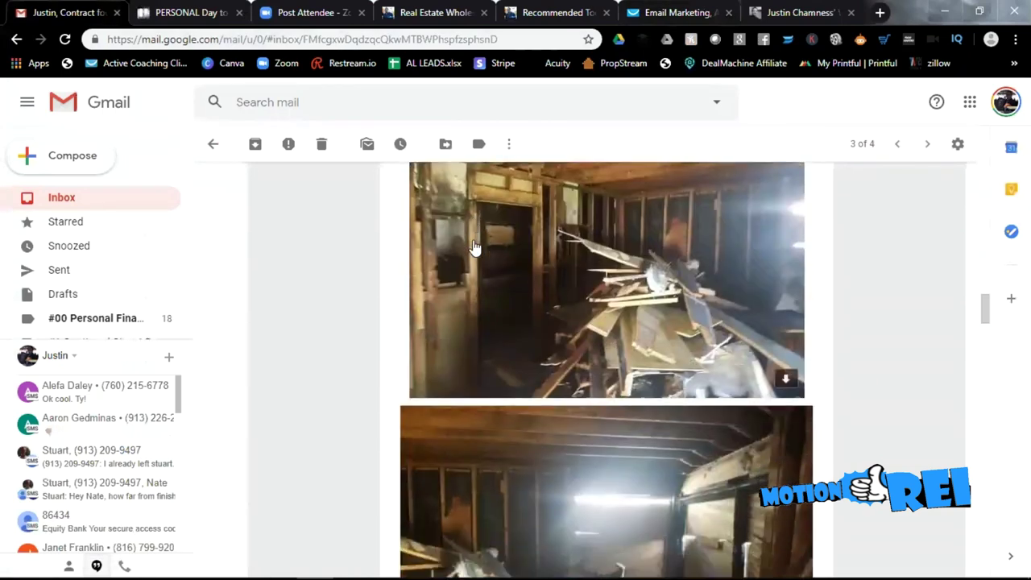
scroll(476, 248, "down", 4)
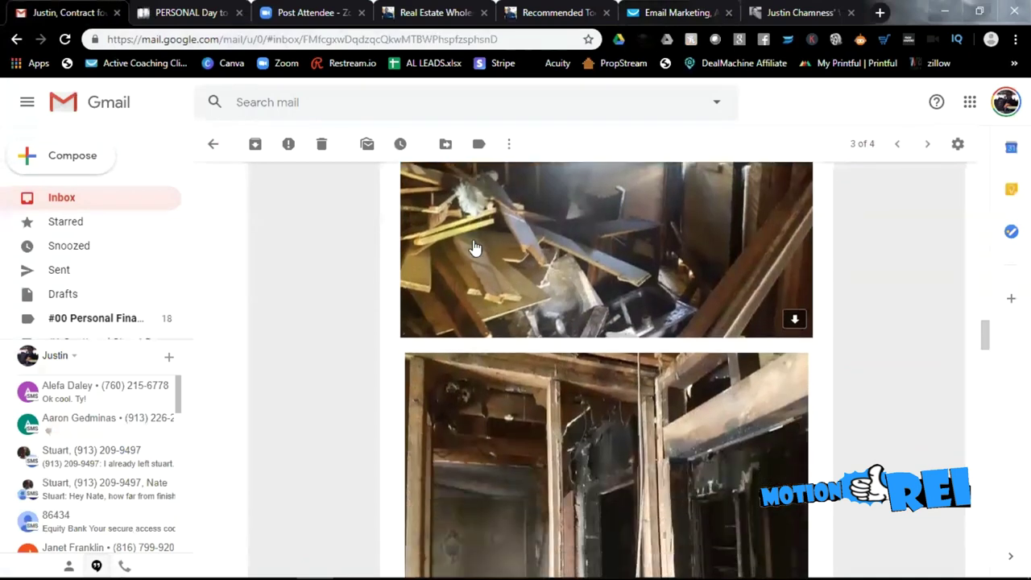
scroll(475, 248, "down", 3)
scroll(475, 248, "down", 2)
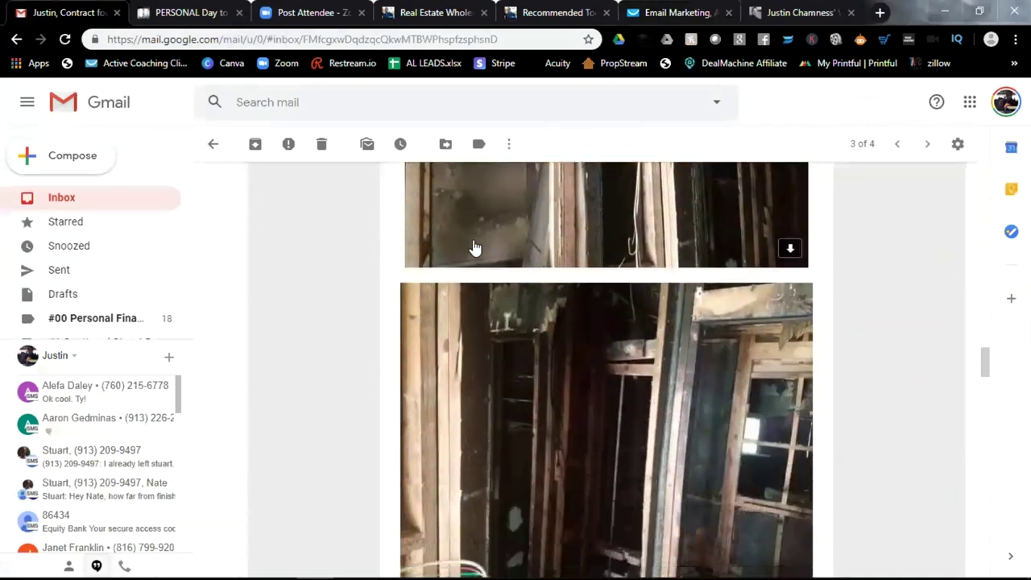
scroll(476, 248, "up", 3)
scroll(475, 247, "down", 2)
scroll(475, 248, "down", 9)
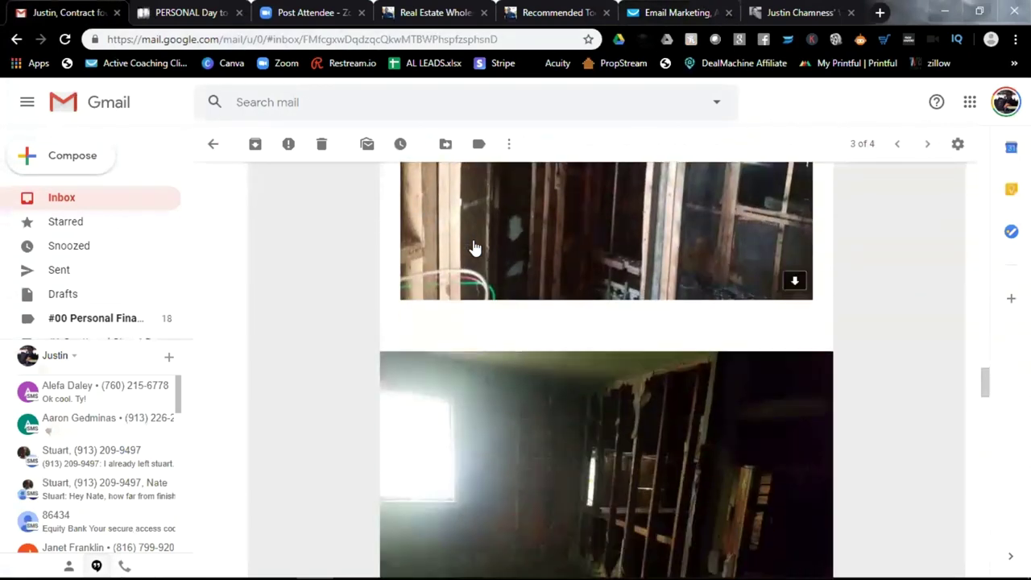
scroll(476, 247, "down", 12)
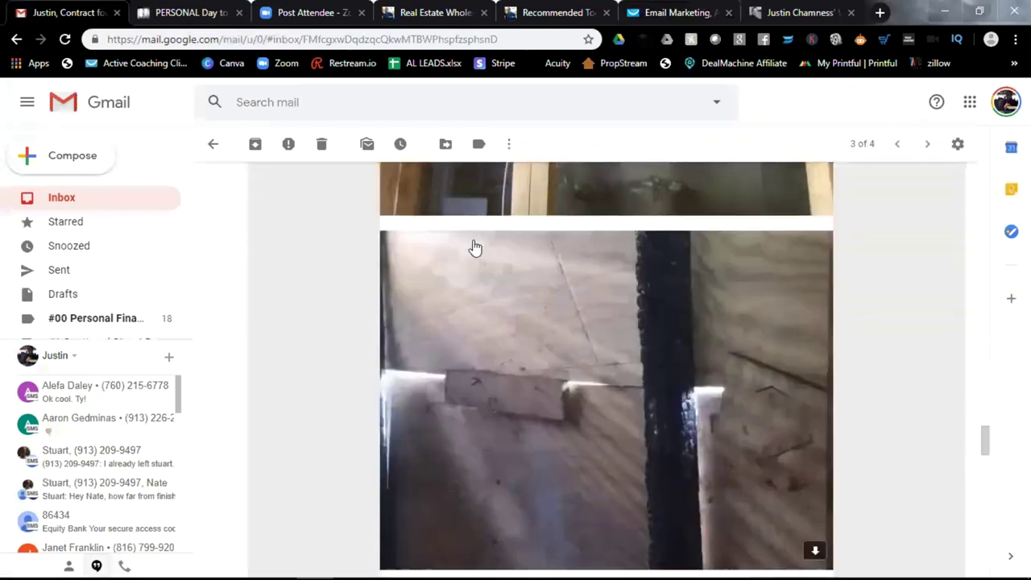
scroll(475, 247, "down", 12)
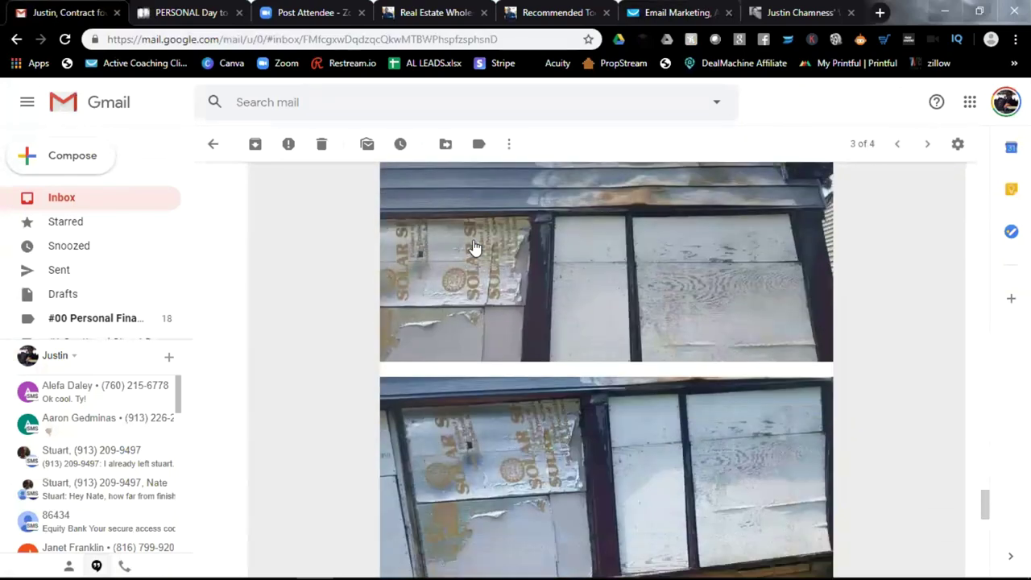
scroll(477, 245, "down", 2)
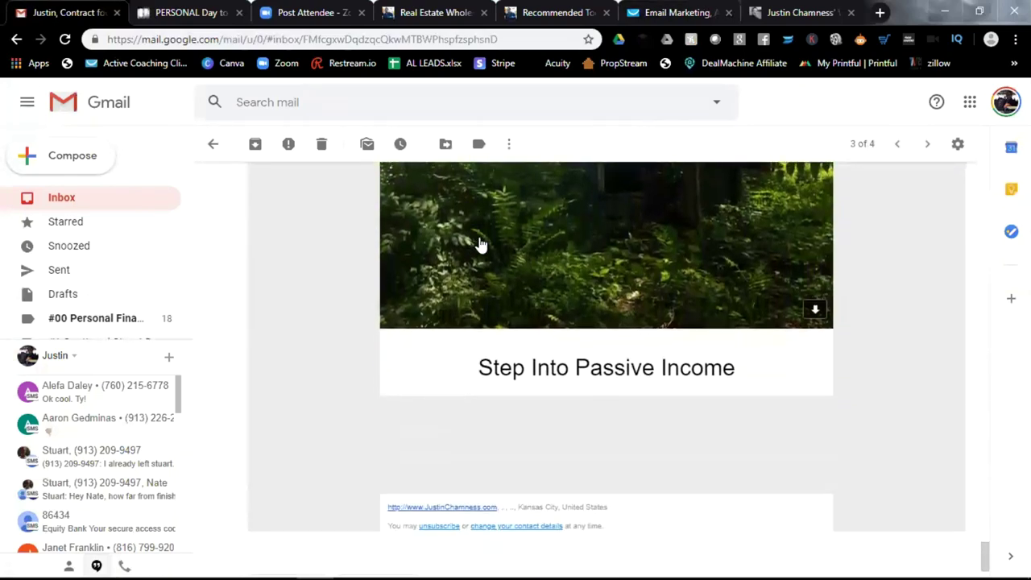
Return to the start of the email and review its logo, price banner, highlighted description paragraph and property details.
scroll(847, 233, "up", 1)
scroll(927, 222, "up", 10)
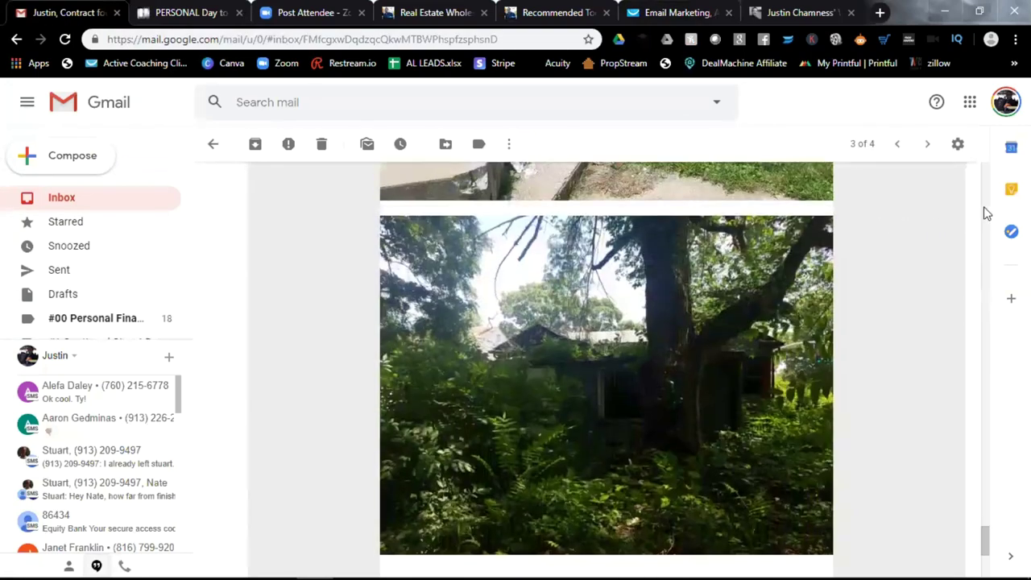
scroll(985, 205, "up", 10)
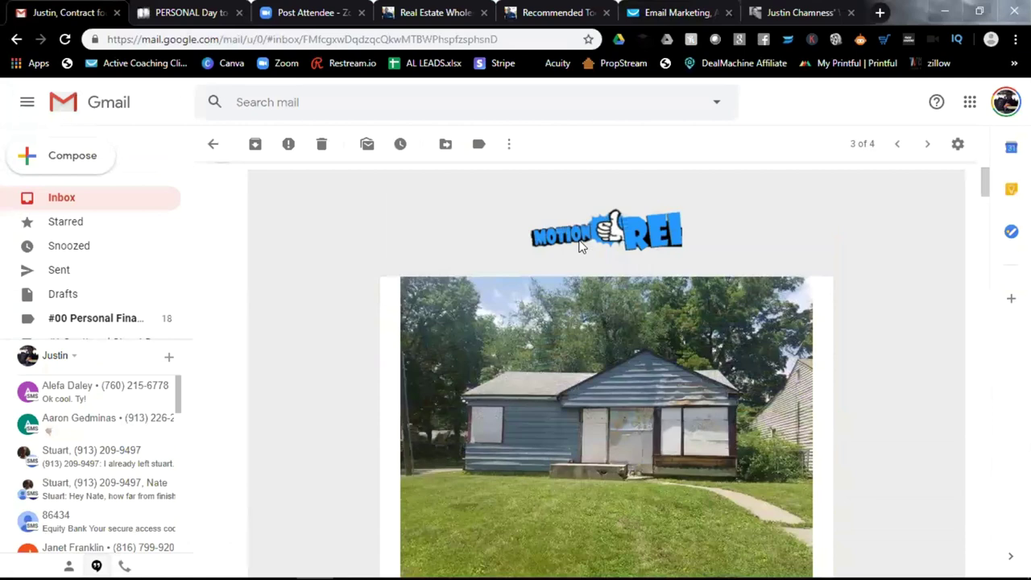
scroll(580, 245, "down", 2)
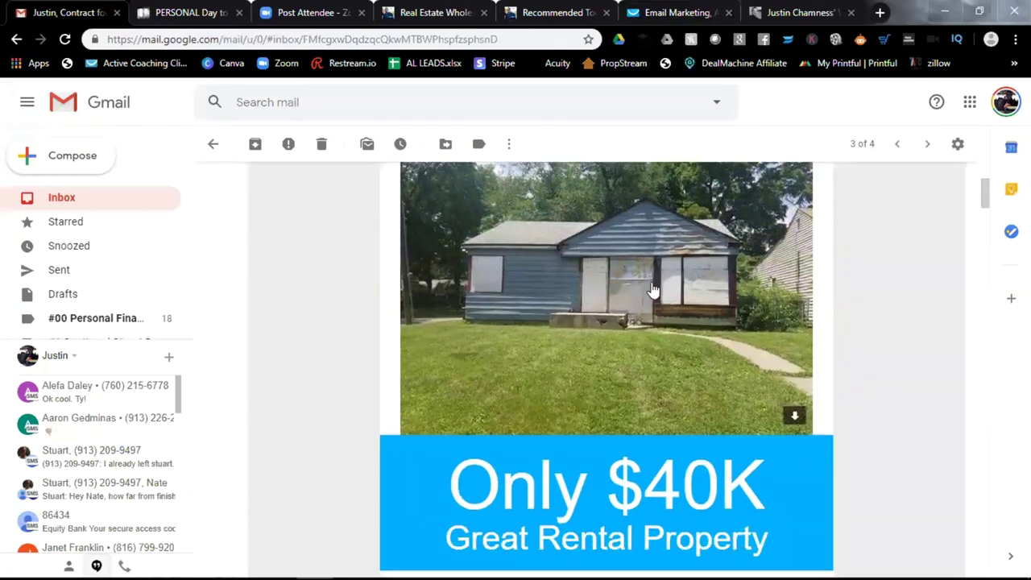
scroll(653, 290, "down", 3)
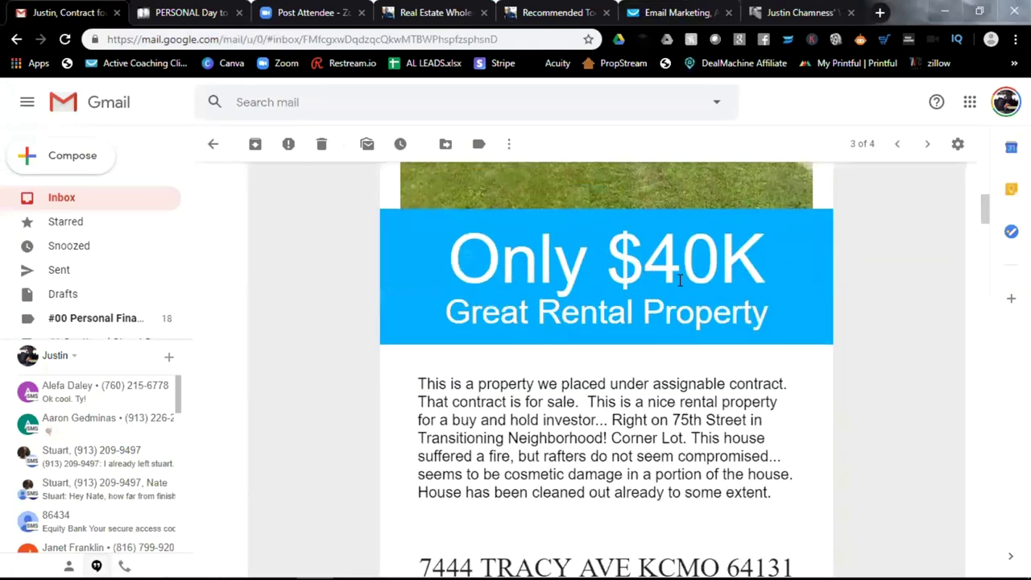
scroll(535, 260, "down", 2)
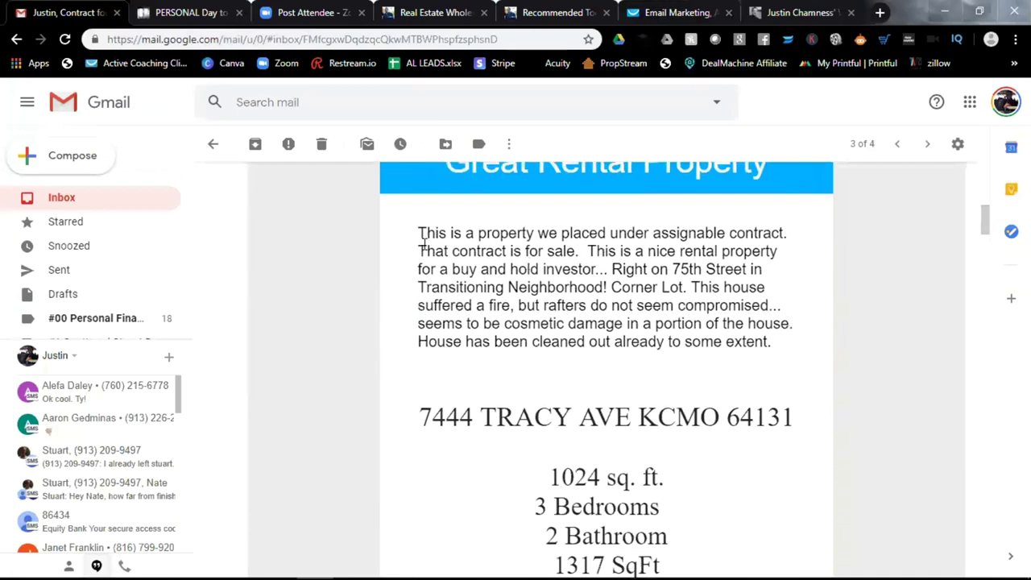
left_click_drag(420, 233, 600, 342)
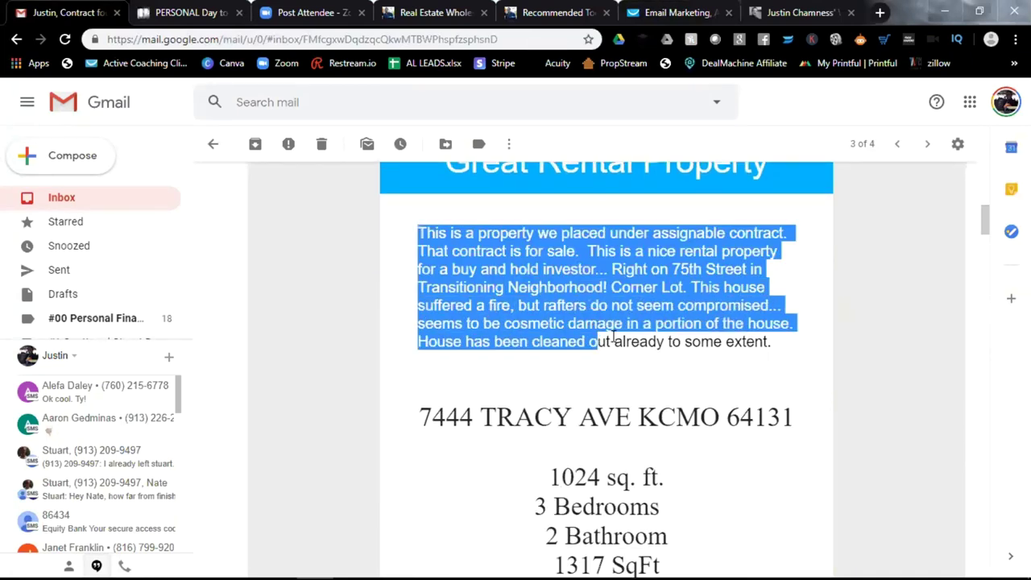
scroll(606, 333, "down", 2)
scroll(581, 326, "down", 1)
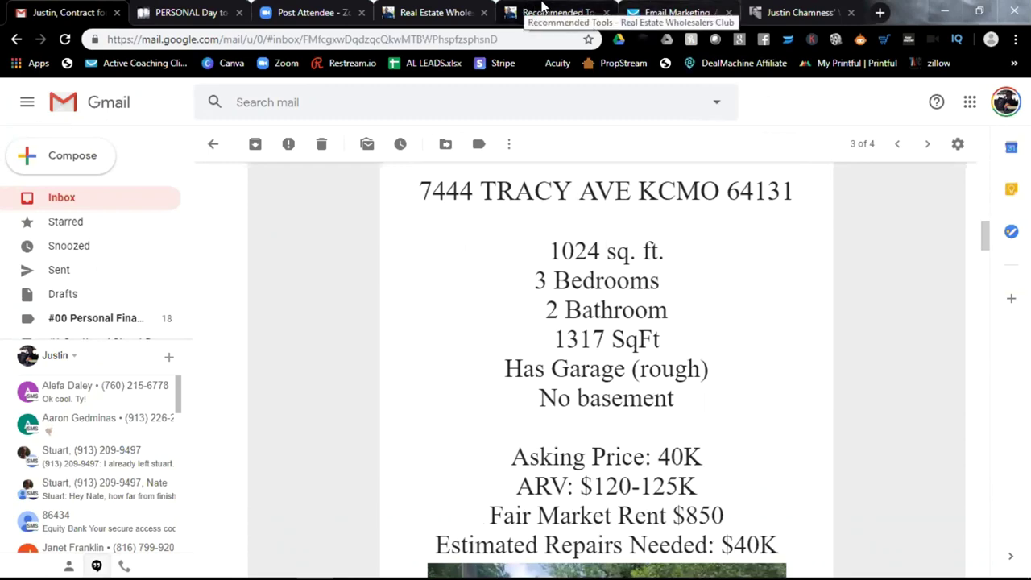
Switch back to GetResponse and start a new newsletter with the Drag-and-Drop Email Editor.
left_click(675, 12)
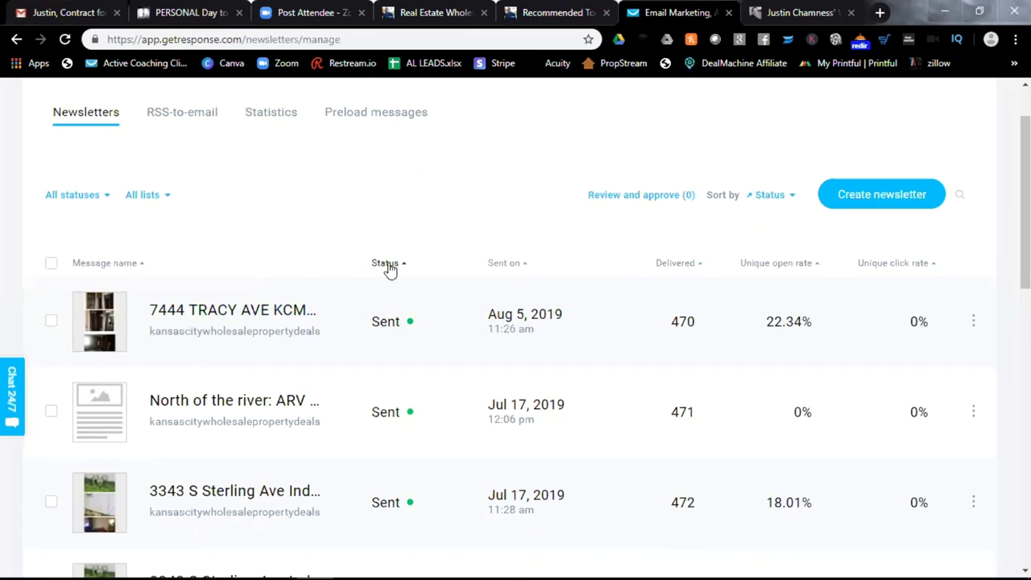
left_click(842, 191)
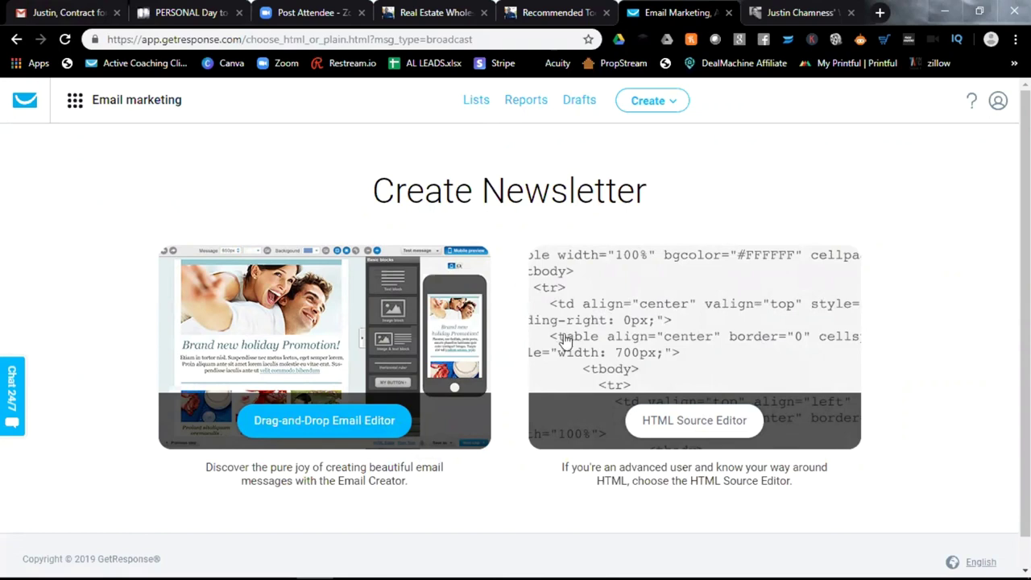
left_click(337, 427)
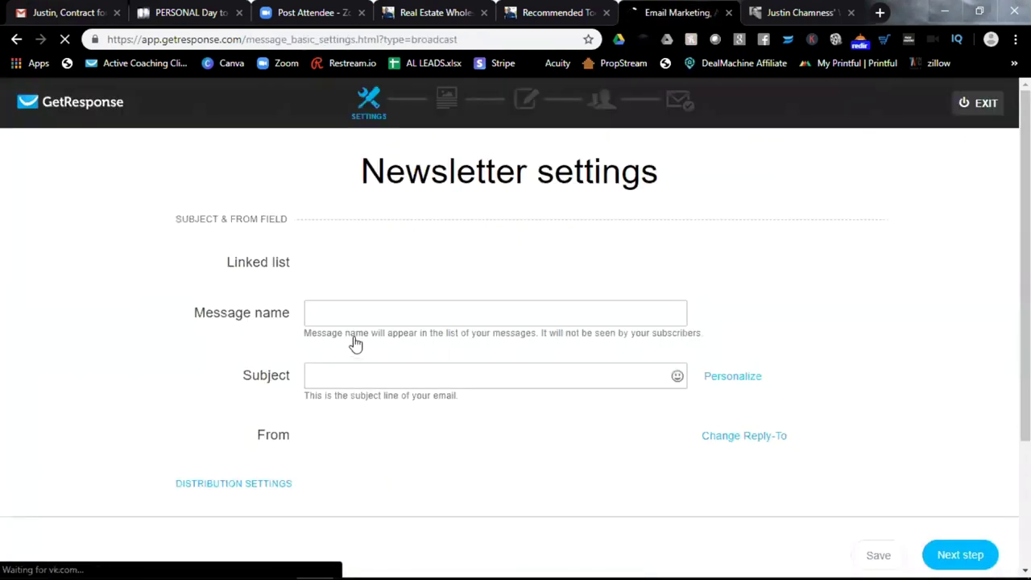
Name the newsletter message "My Test" and set its subject to "My Test Subject Line".
left_click(361, 311)
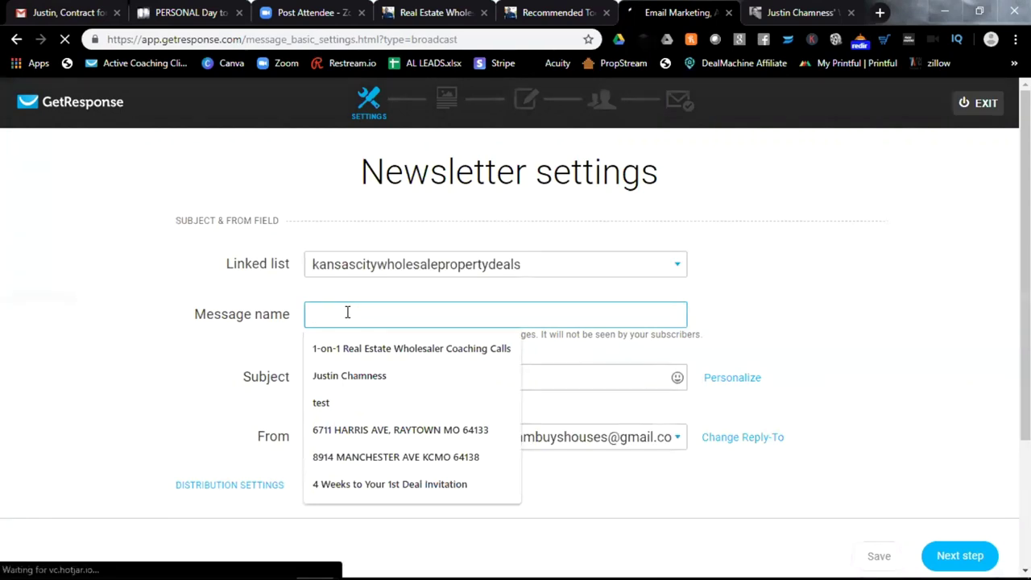
type("My Teset")
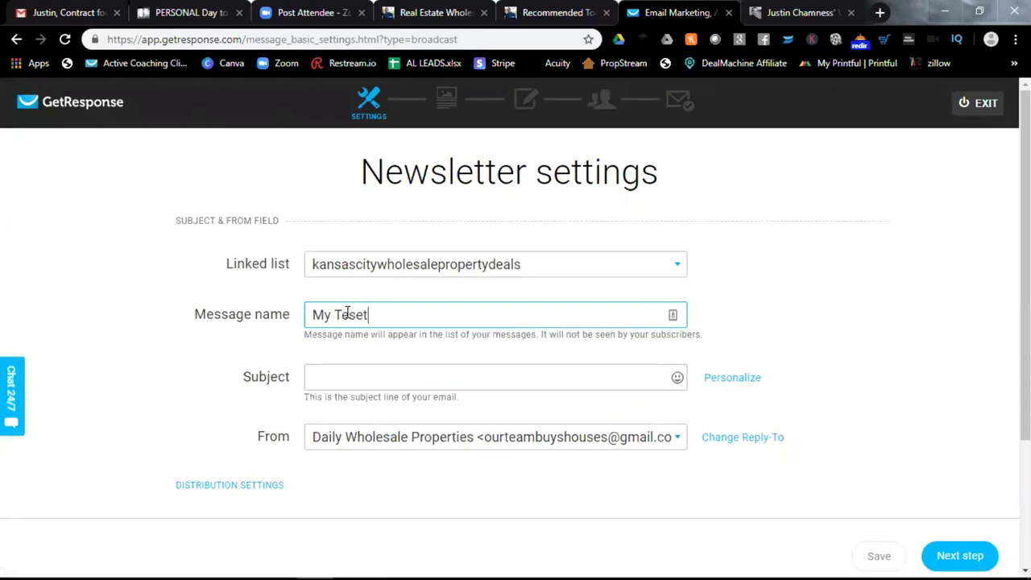
key("Tab")
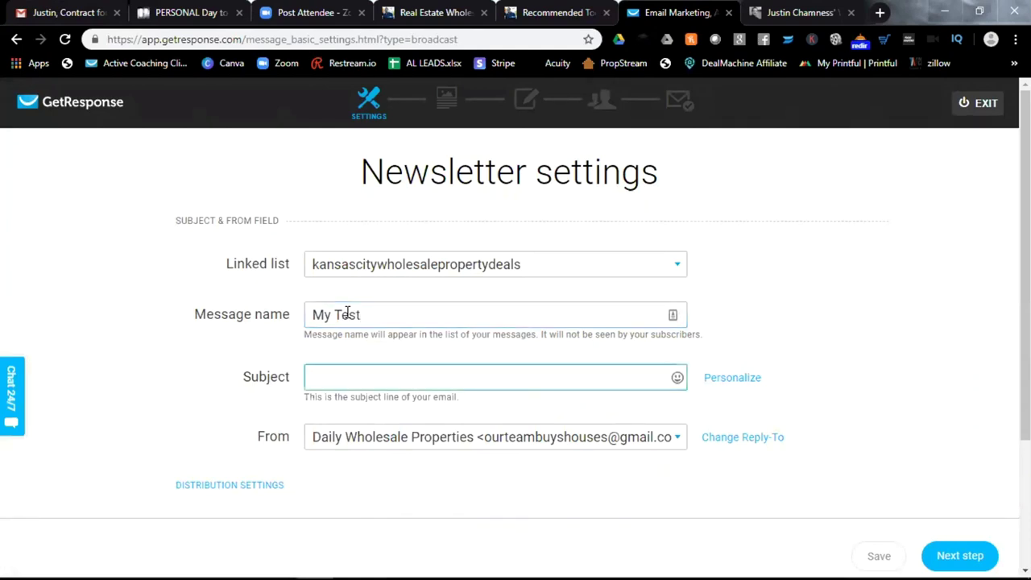
type("My Test Subject Line")
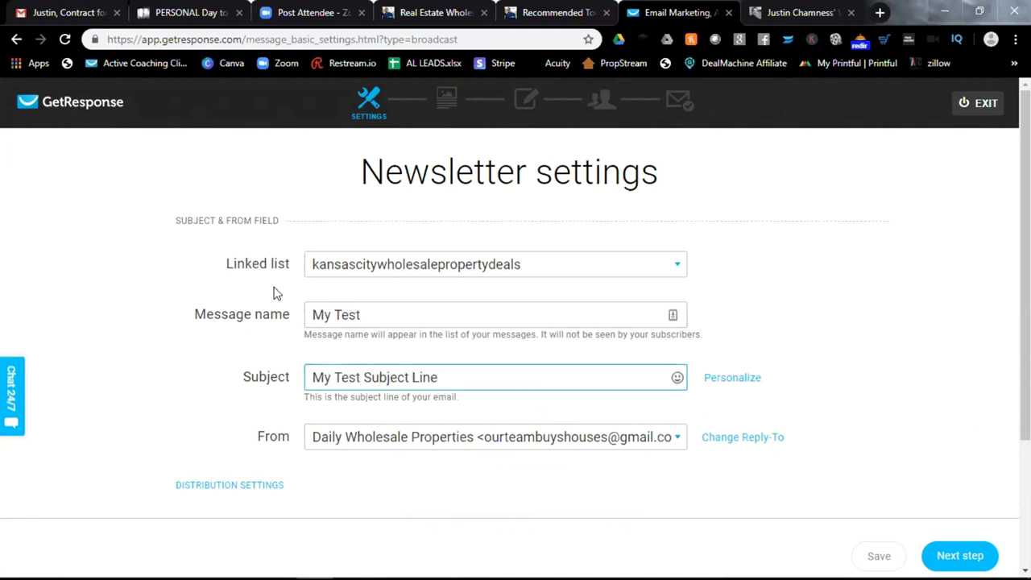
Review the available linked lists for the newsletter, keeping kansascitywholesalepropertydeals selected.
left_click(342, 268)
left_click(341, 268)
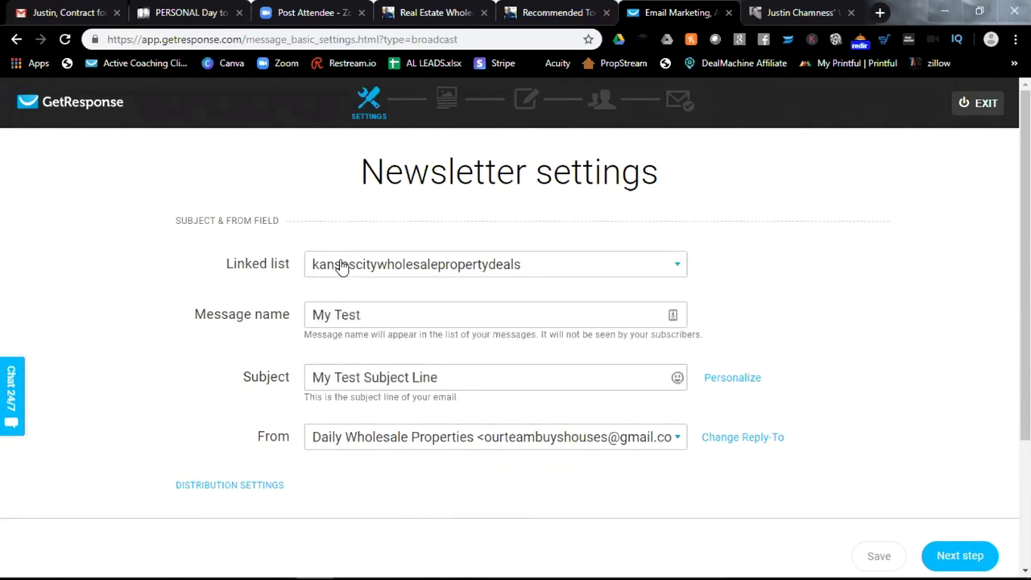
left_click(341, 269)
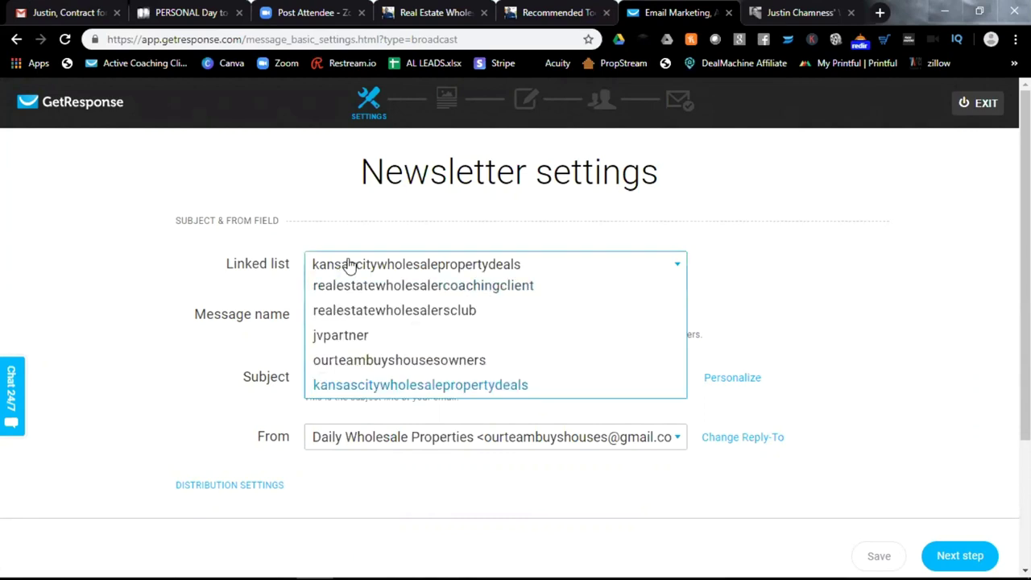
left_click(349, 267)
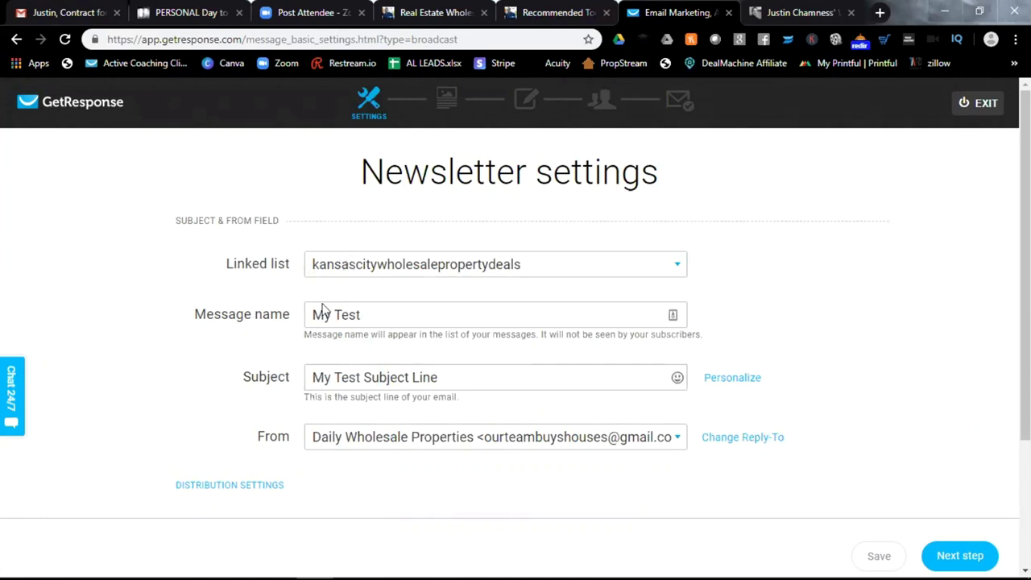
Proceed from the newsletter settings to template selection and show the predesigned Real Estate templates.
scroll(319, 318, "down", 1)
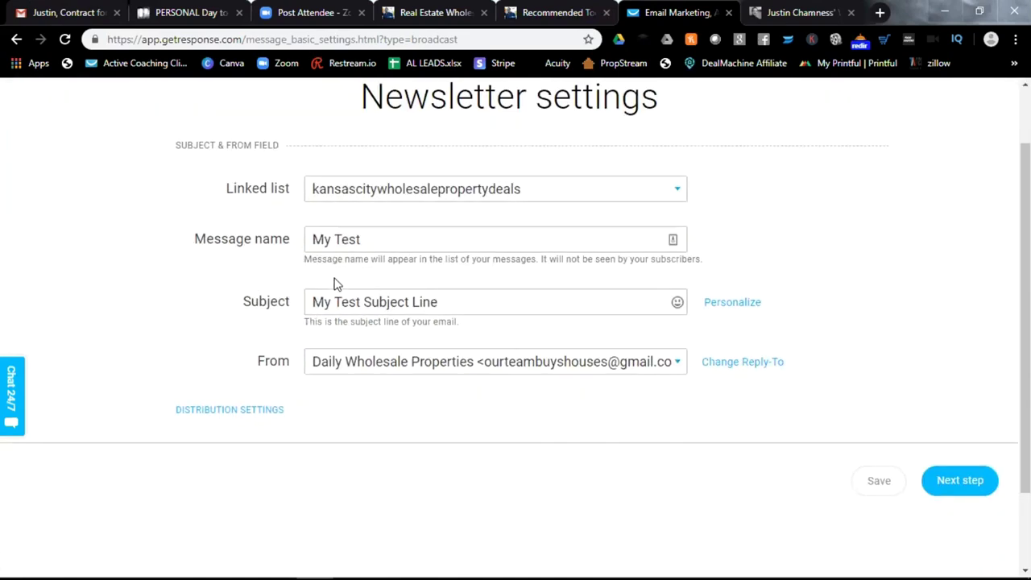
scroll(337, 284, "down", 1)
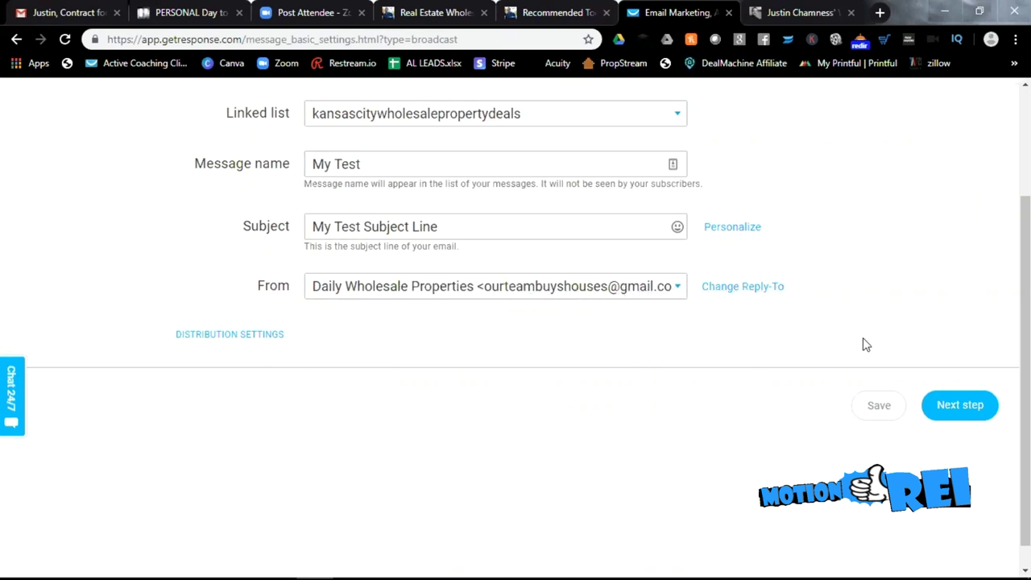
left_click(957, 410)
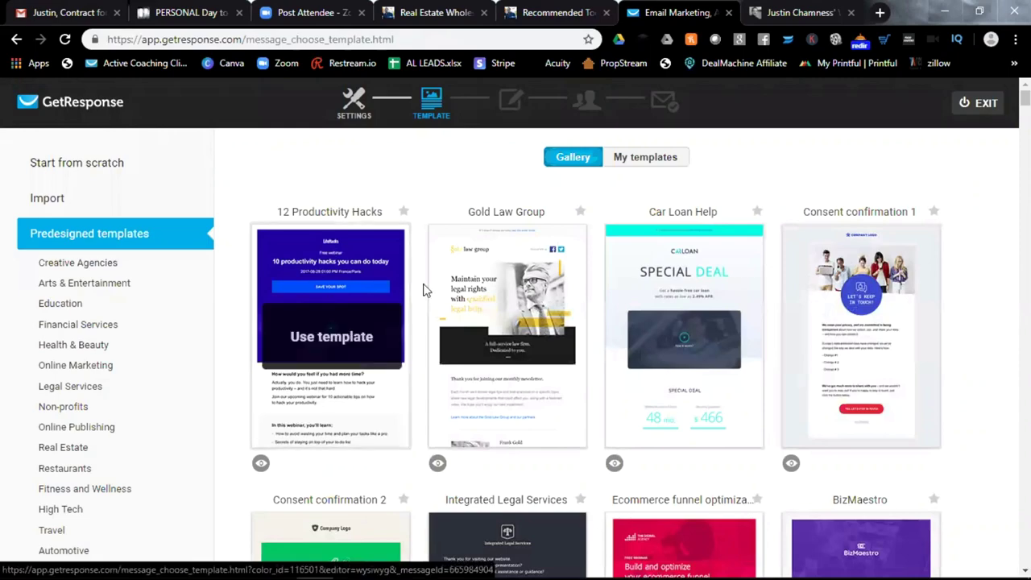
scroll(689, 322, "down", 1)
scroll(689, 300, "down", 5)
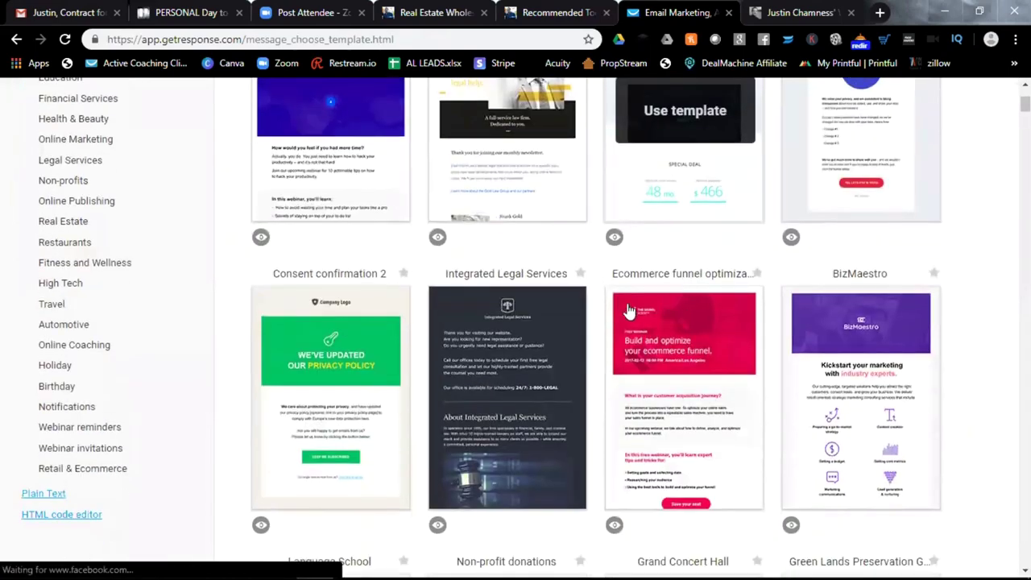
scroll(72, 302, "up", 4)
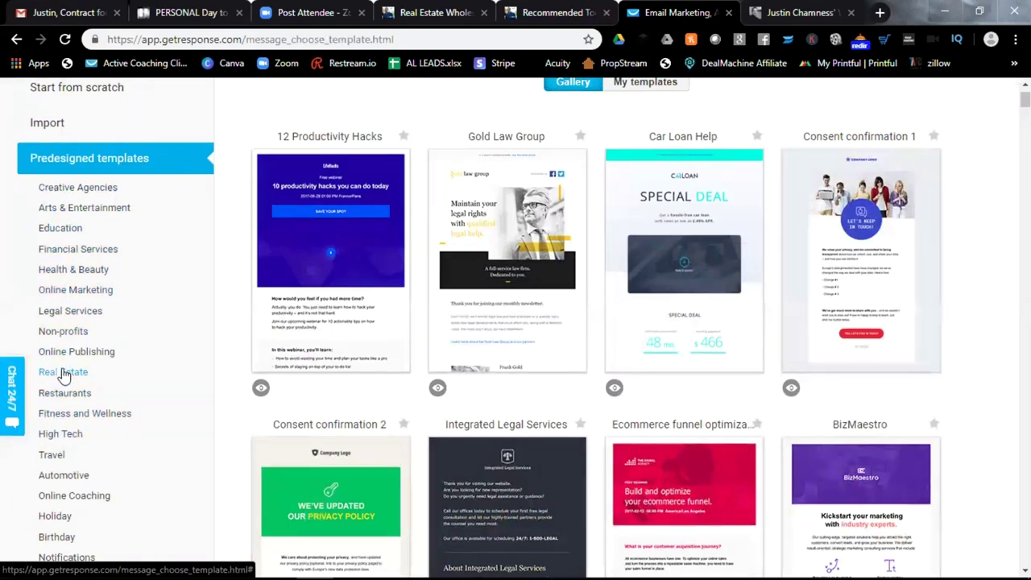
left_click(65, 375)
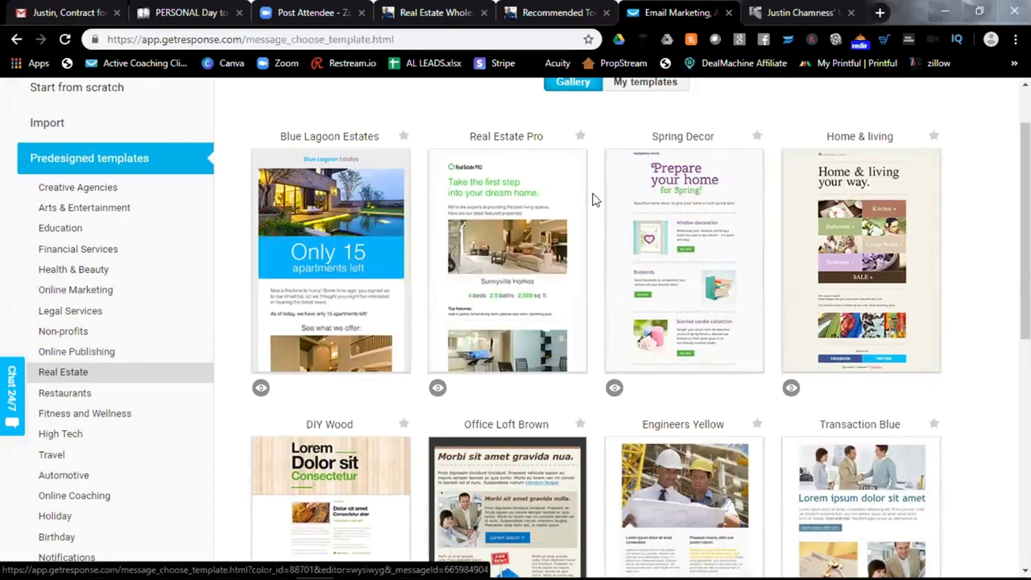
Browse the Real Estate templates and use the Home & living template for the newsletter.
scroll(717, 221, "down", 5)
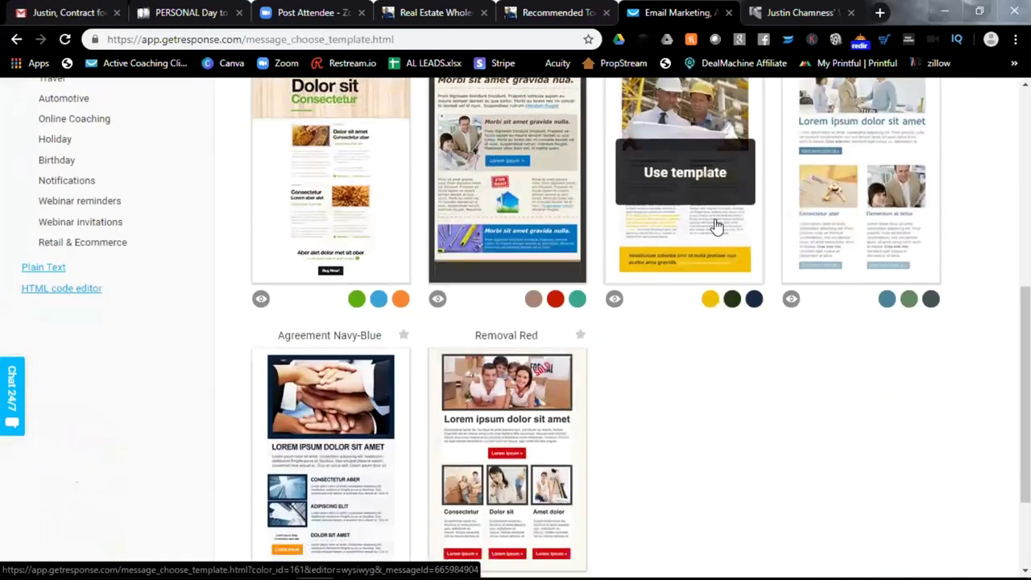
scroll(737, 184, "up", 3)
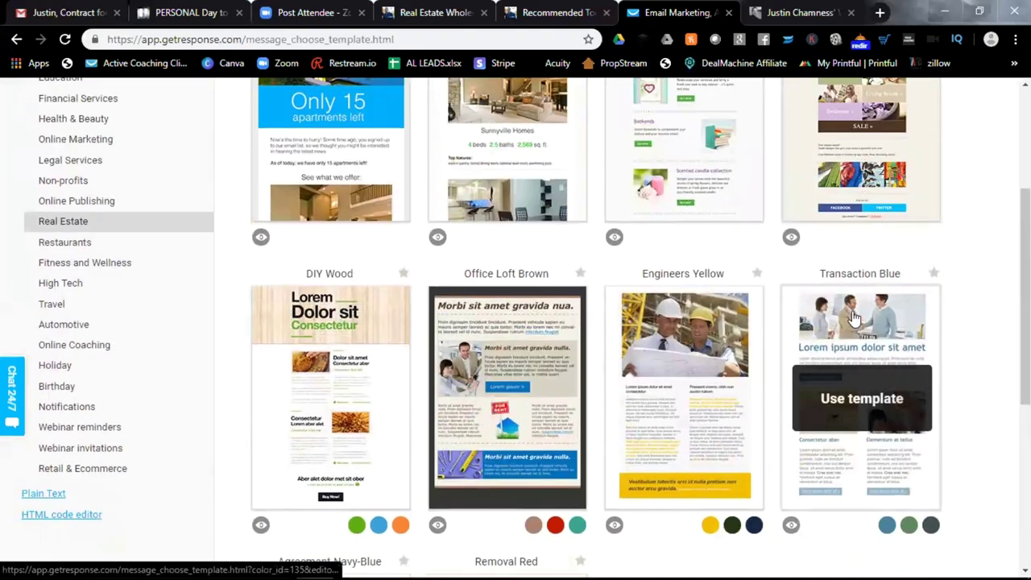
scroll(854, 318, "up", 2)
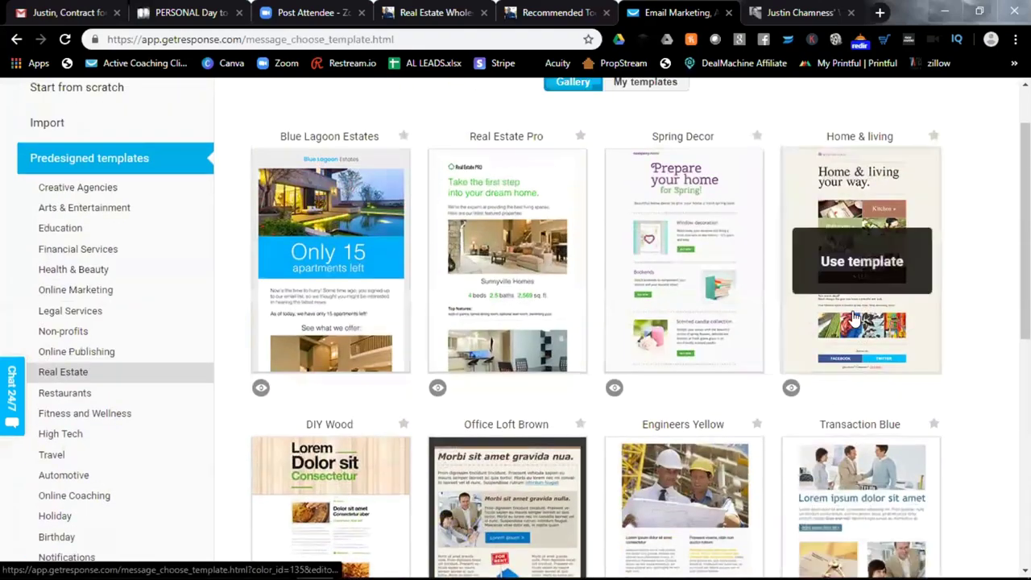
left_click(859, 264)
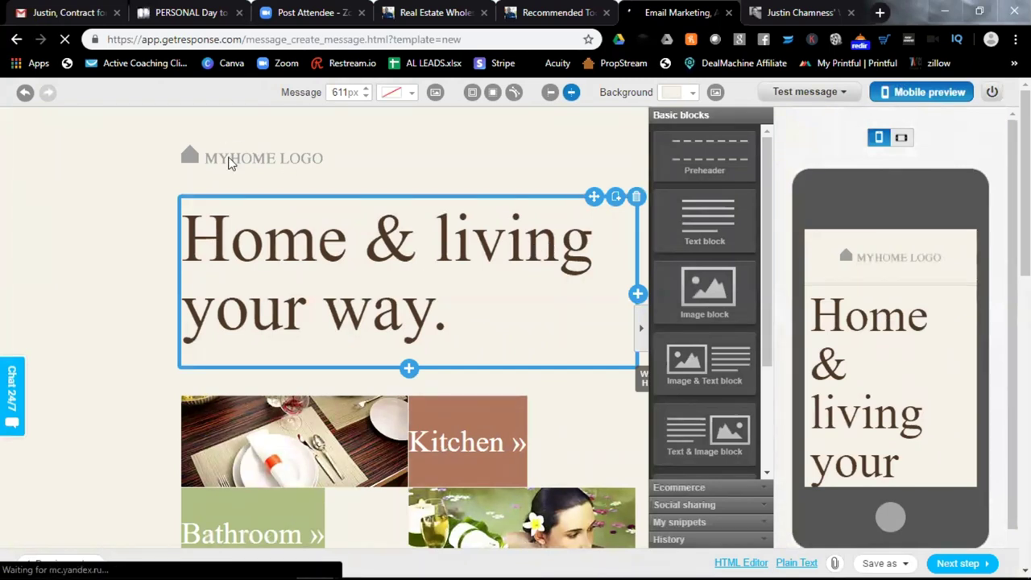
Replace the MYHOME LOGO placeholder with the stored image "latest logo.png", loading more of the stored files to find it.
left_click(230, 157)
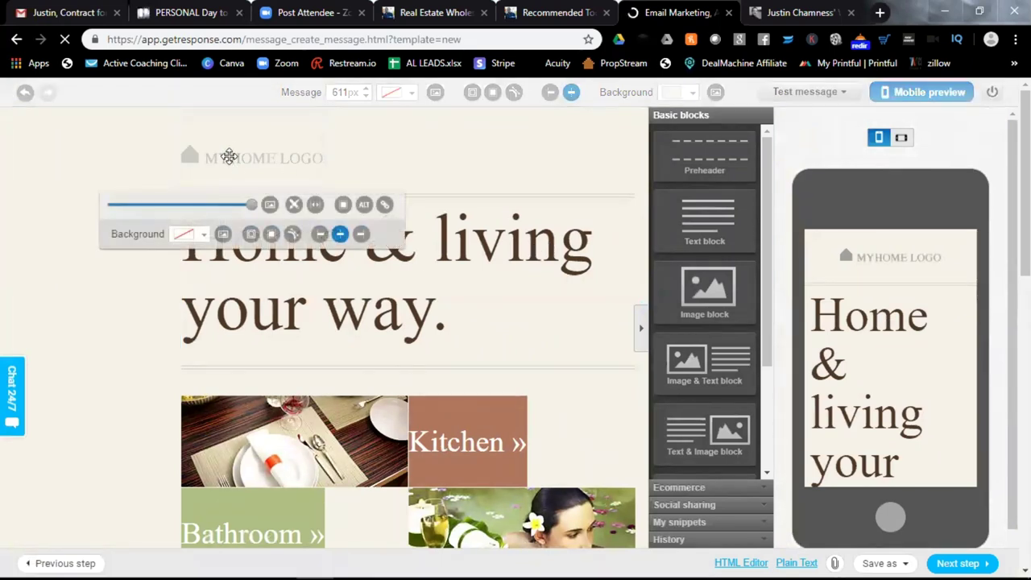
left_click(272, 207)
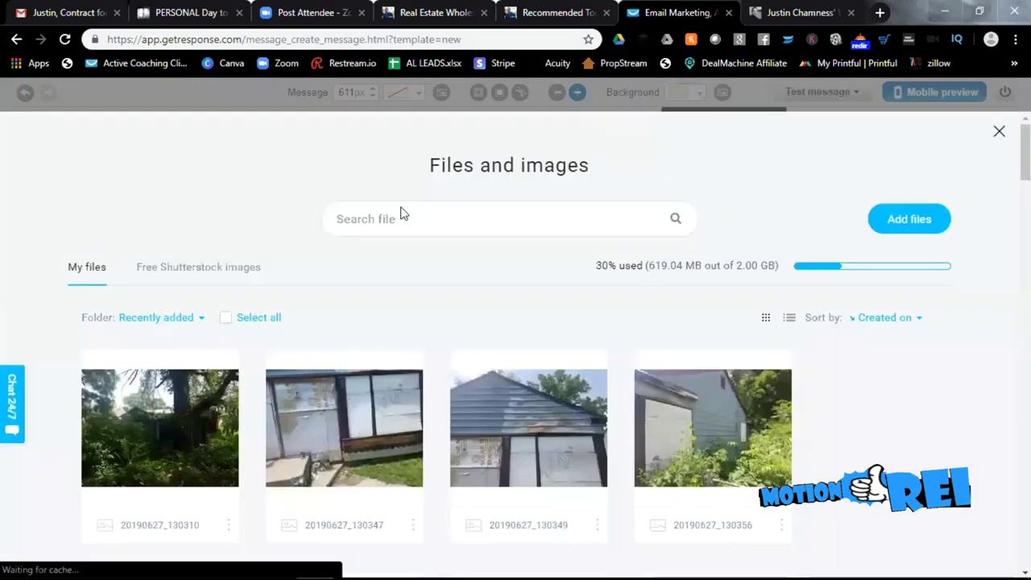
scroll(470, 317, "down", 15)
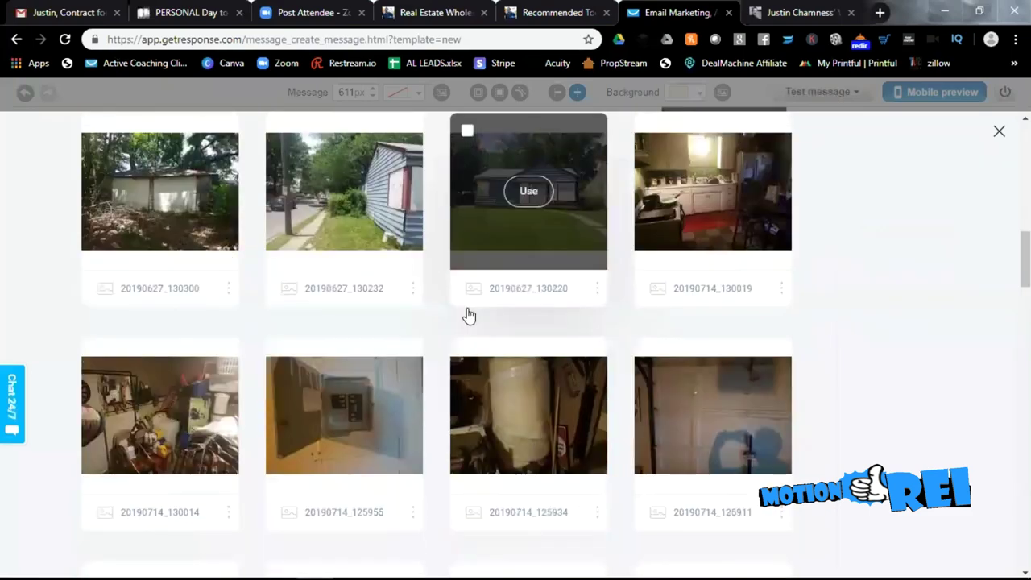
scroll(471, 315, "down", 12)
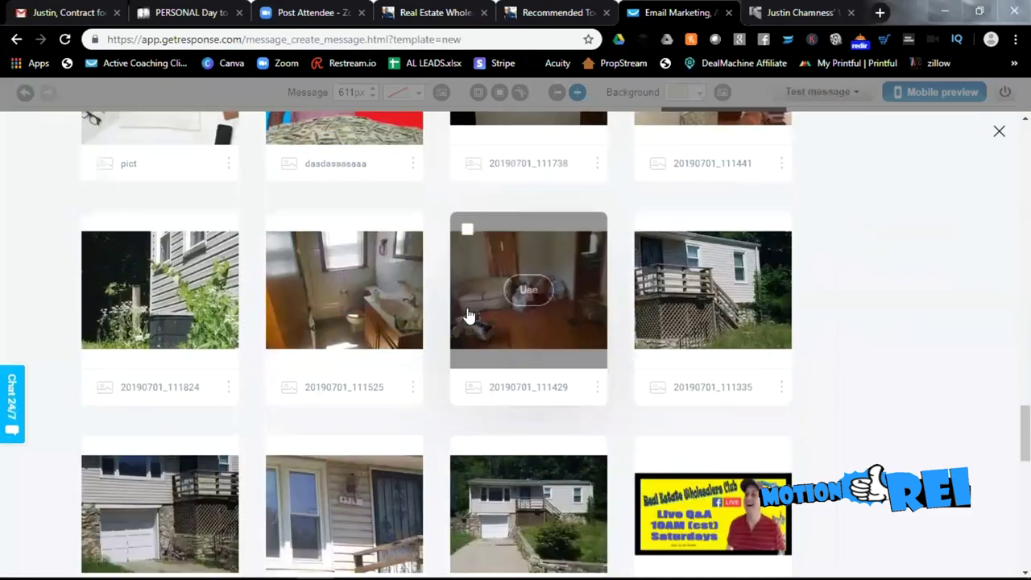
scroll(470, 315, "down", 6)
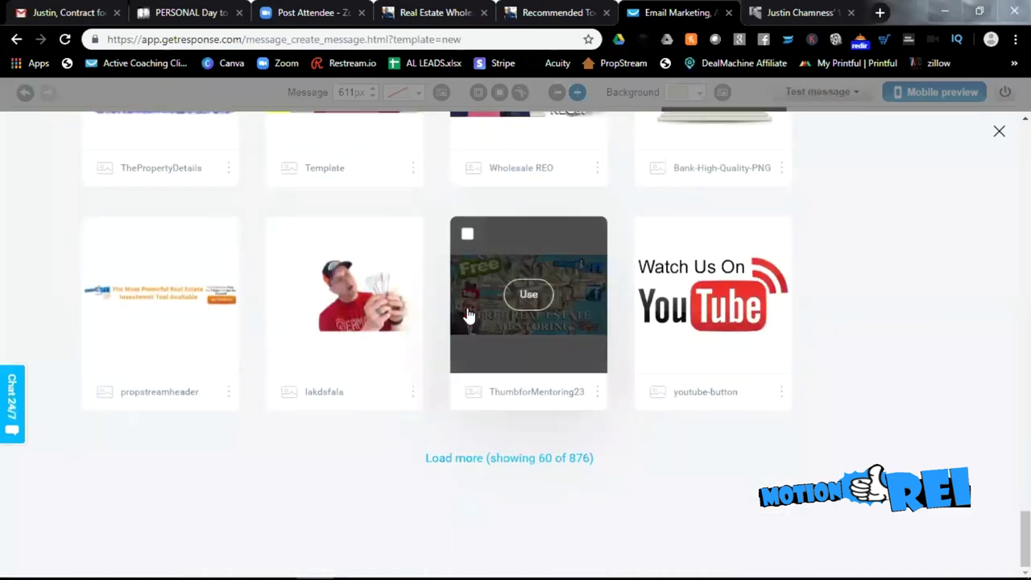
scroll(463, 306, "up", 3)
scroll(463, 307, "down", 3)
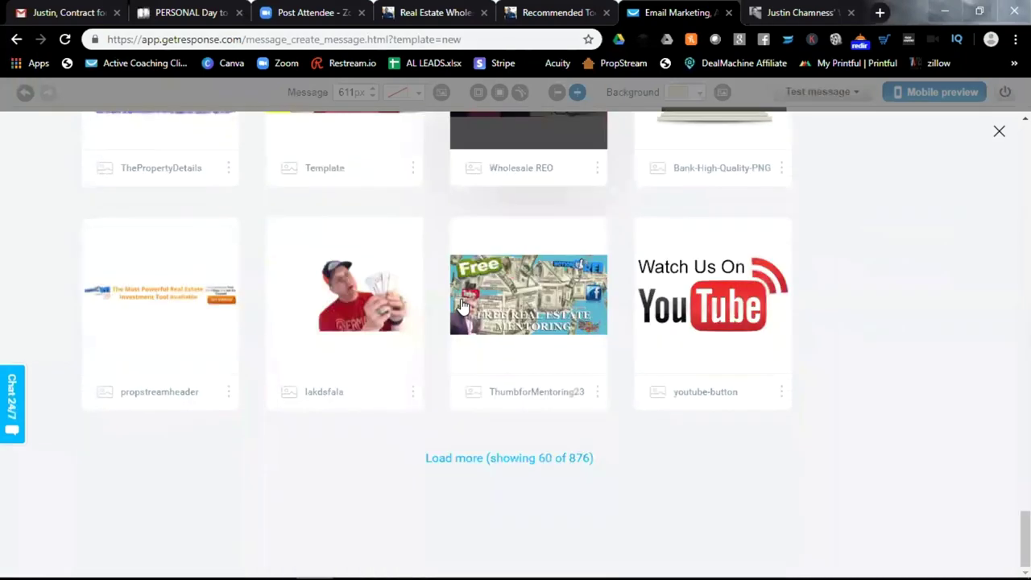
left_click(475, 457)
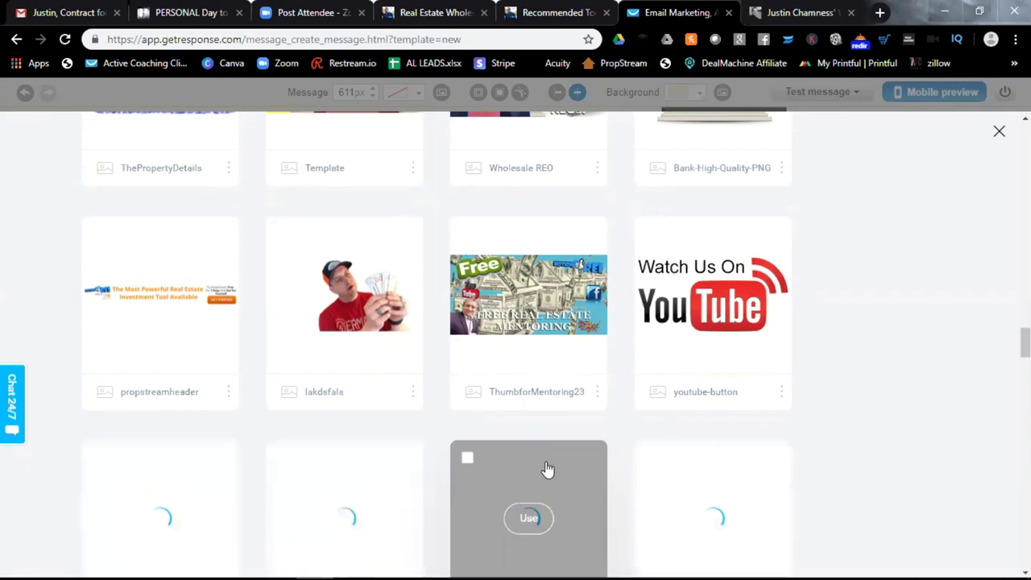
scroll(547, 467, "down", 4)
scroll(572, 453, "down", 1)
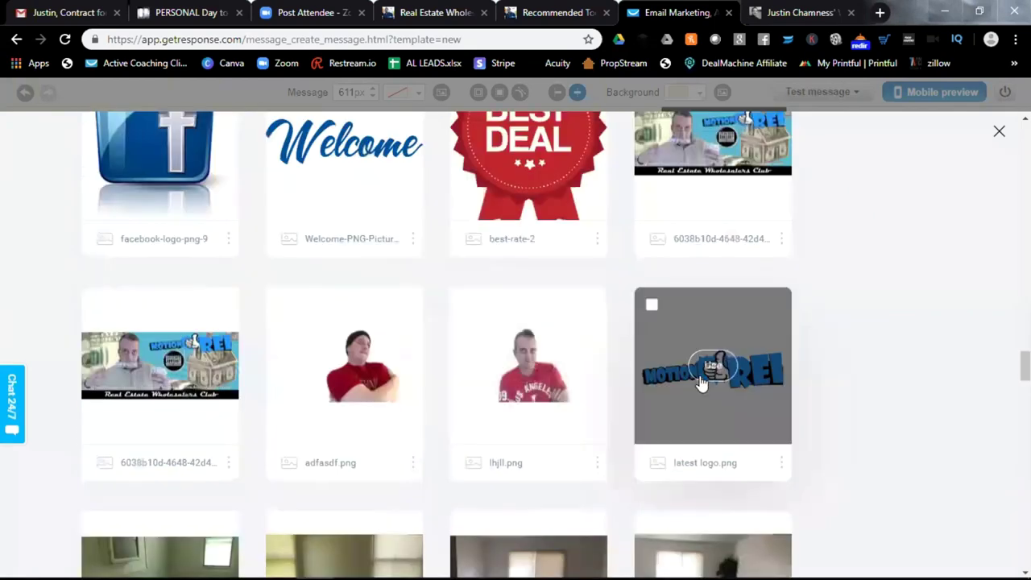
left_click(700, 379)
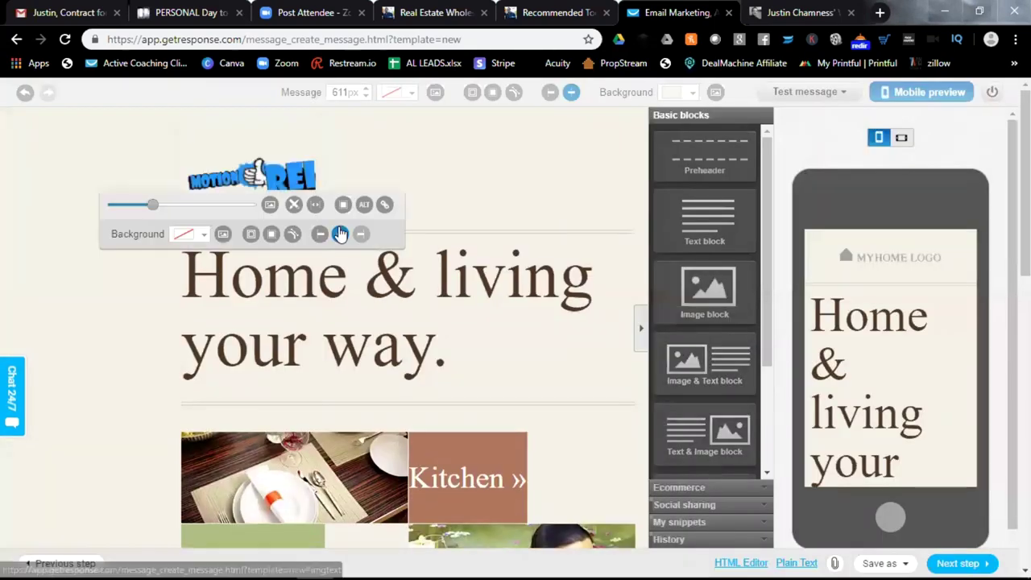
left_click(58, 305)
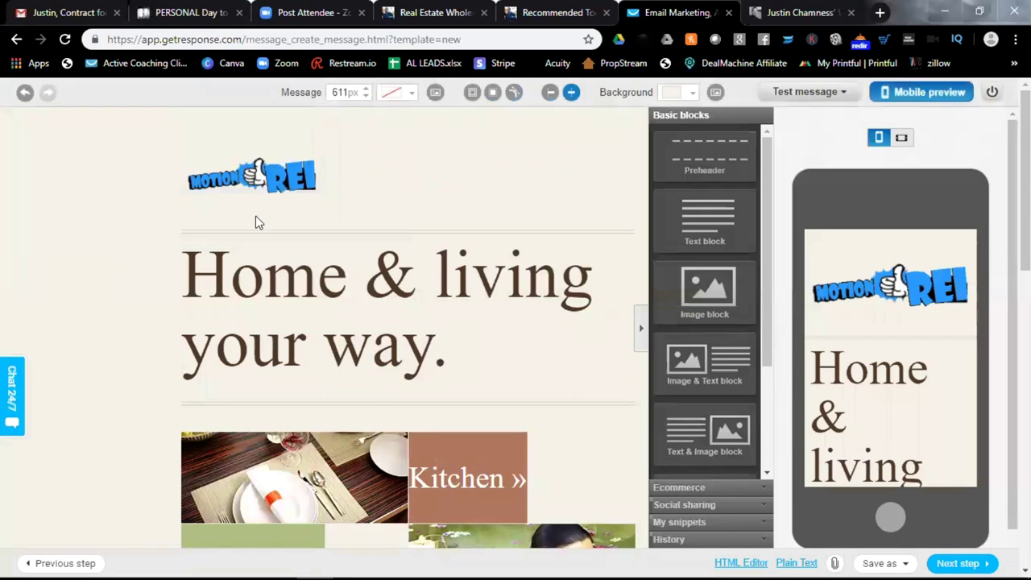
Replace the "Home & living your way." heading with "Property Contract for Sale".
left_click(338, 278)
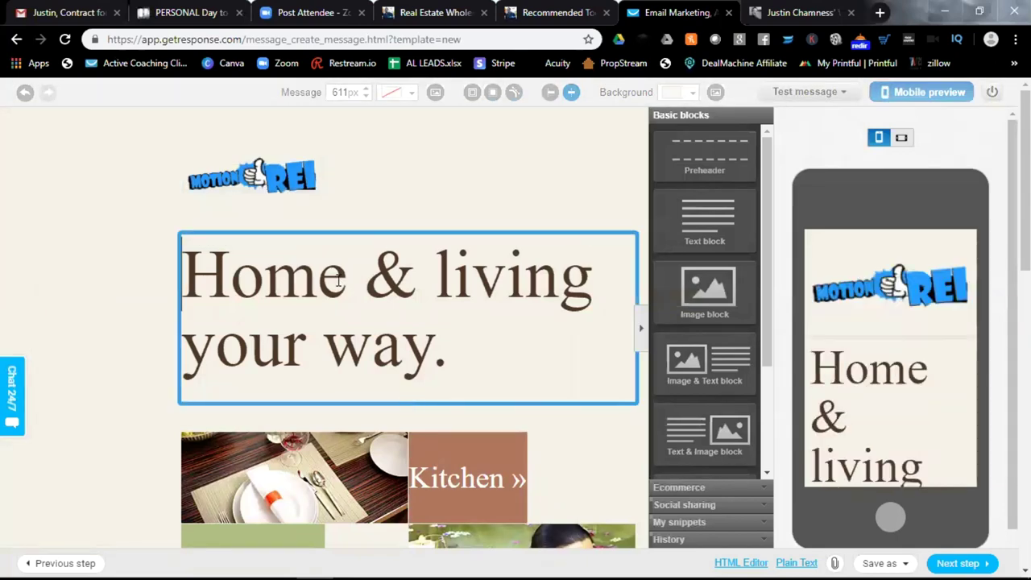
triple_click(339, 278)
key("Delete")
key("Delete")
key("Delete")
key("Delete")
key("Delete")
key("Delete")
key("Delete")
key("Delete")
key("Delete")
key("Delete")
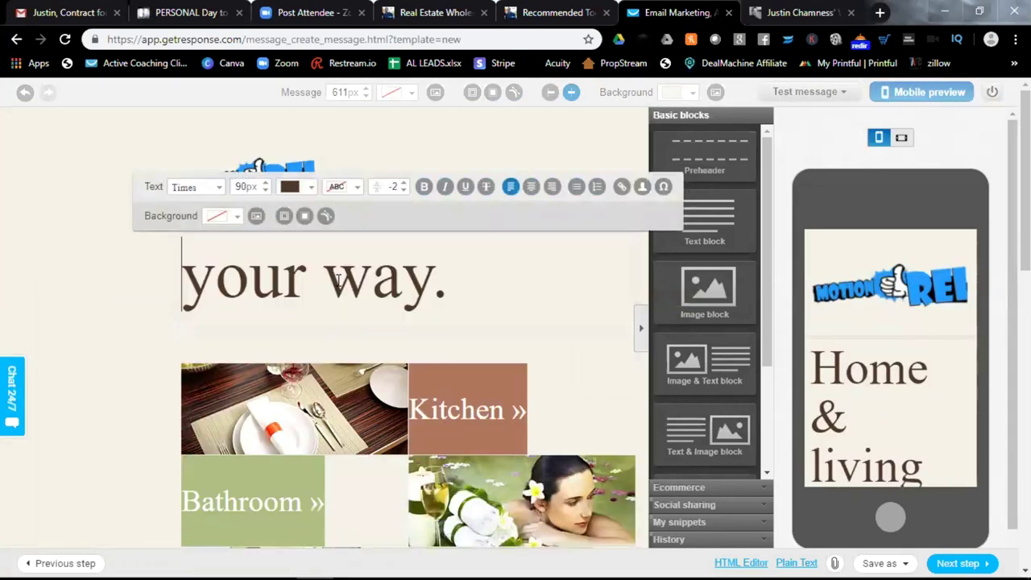
type("Property Conr")
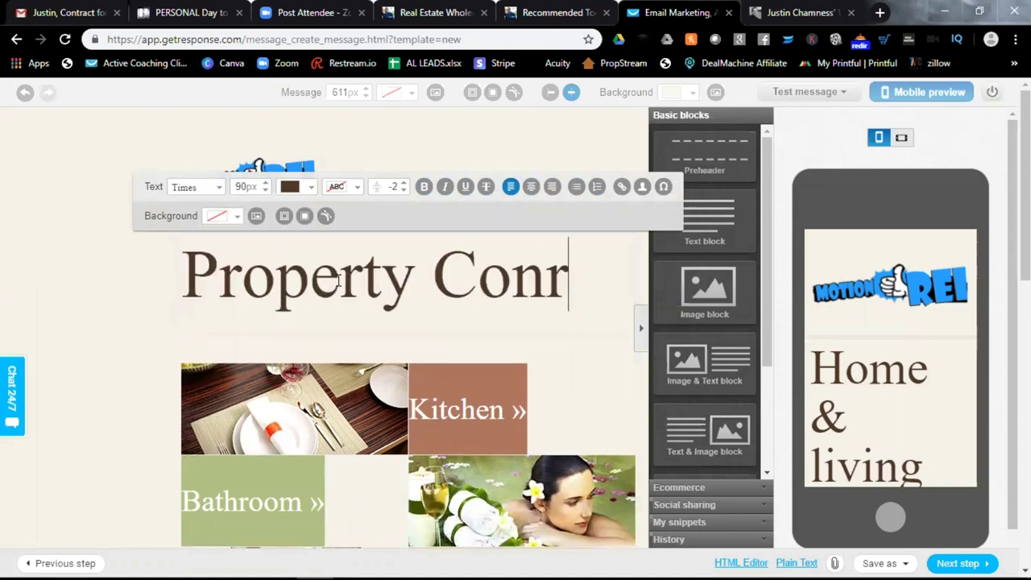
key("BackSpace")
type("tract for Sale")
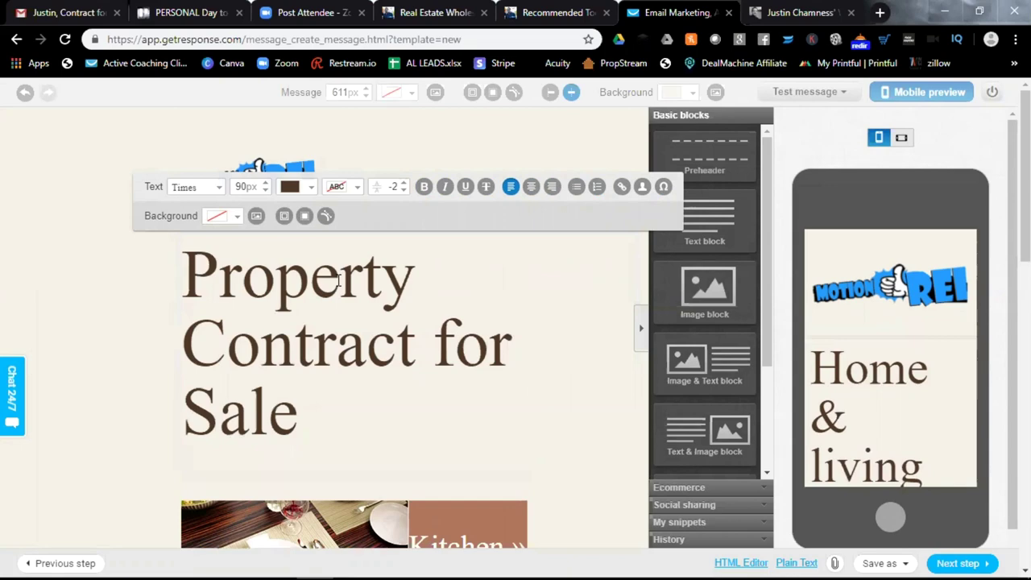
left_click(109, 268)
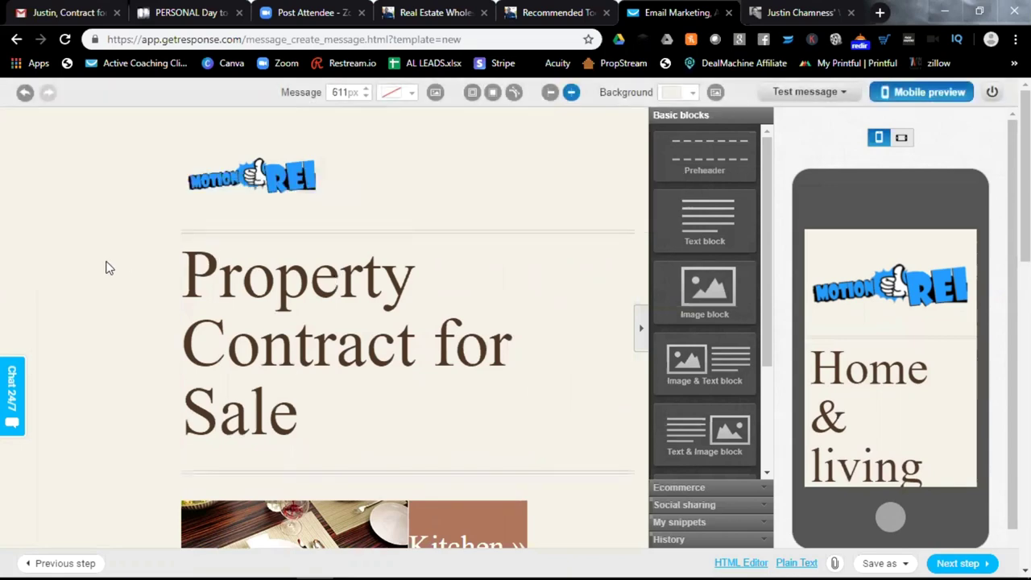
Replace the table-setting photo beside the Kitchen label with the house exterior image 20190627_130220 from the stored files.
scroll(112, 267, "down", 4)
left_click(312, 270)
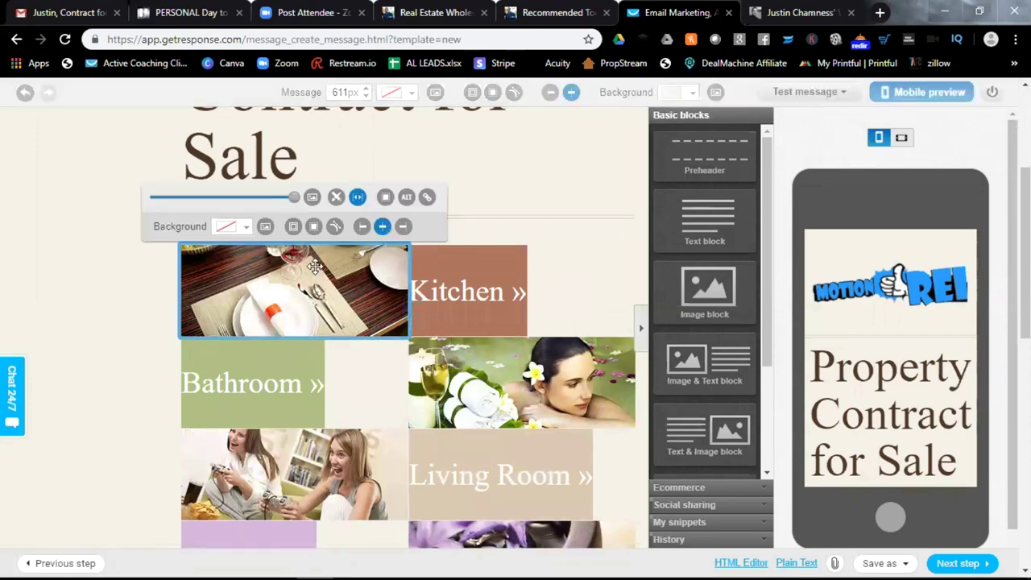
left_click(310, 193)
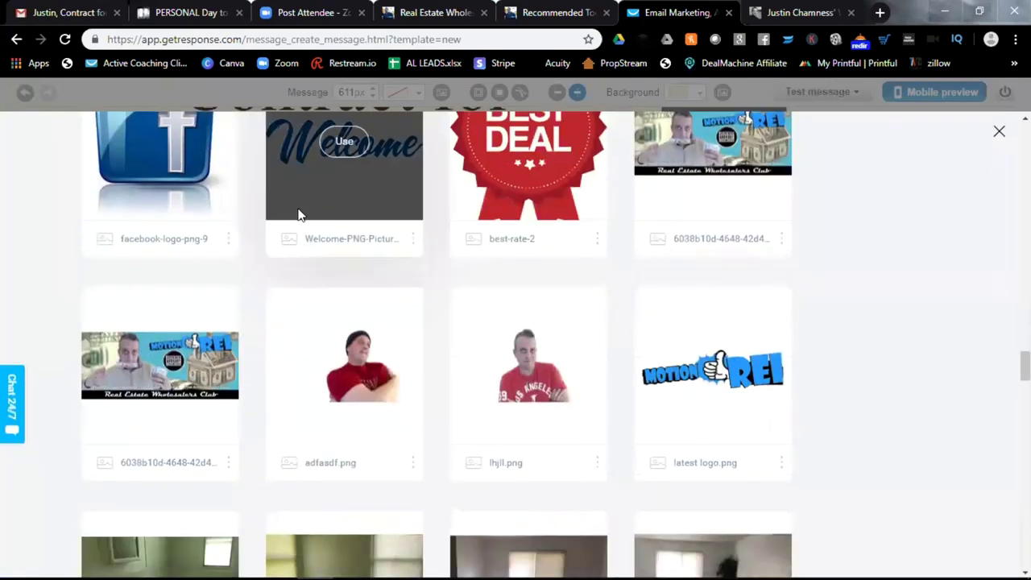
scroll(619, 203, "down", 15)
scroll(921, 214, "up", 15)
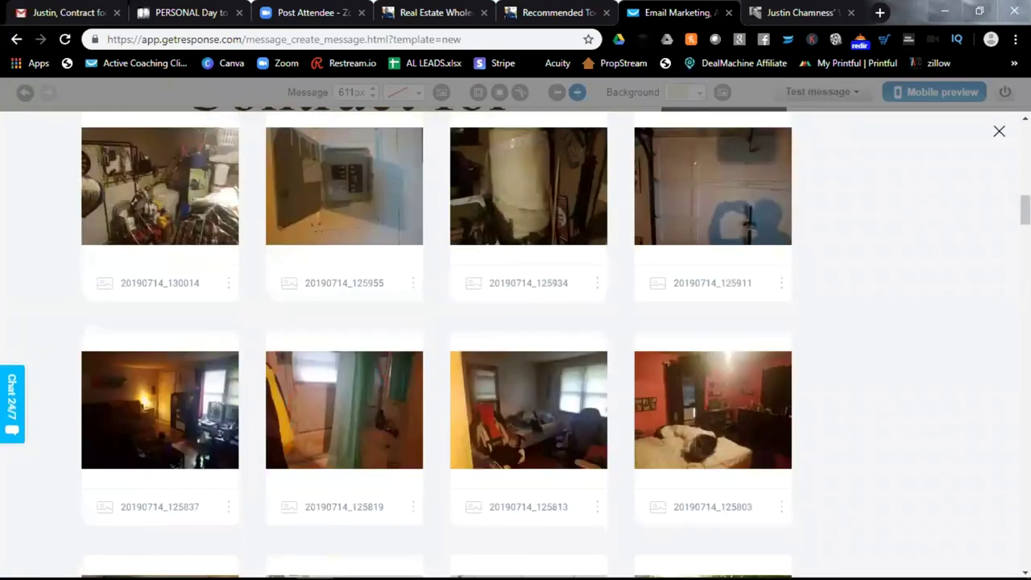
mouse_move(555, 387)
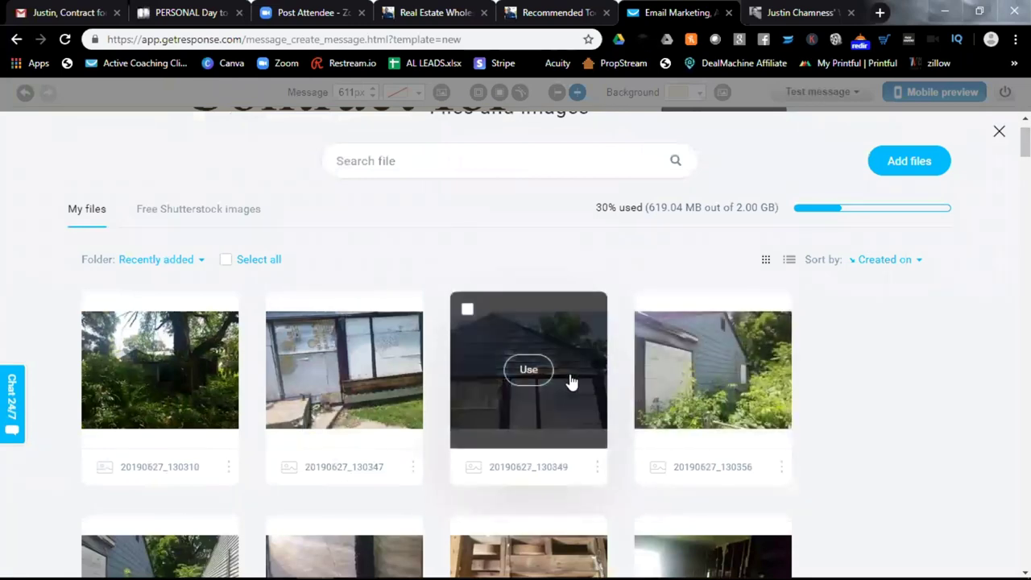
scroll(564, 384, "down", 8)
scroll(570, 380, "down", 1)
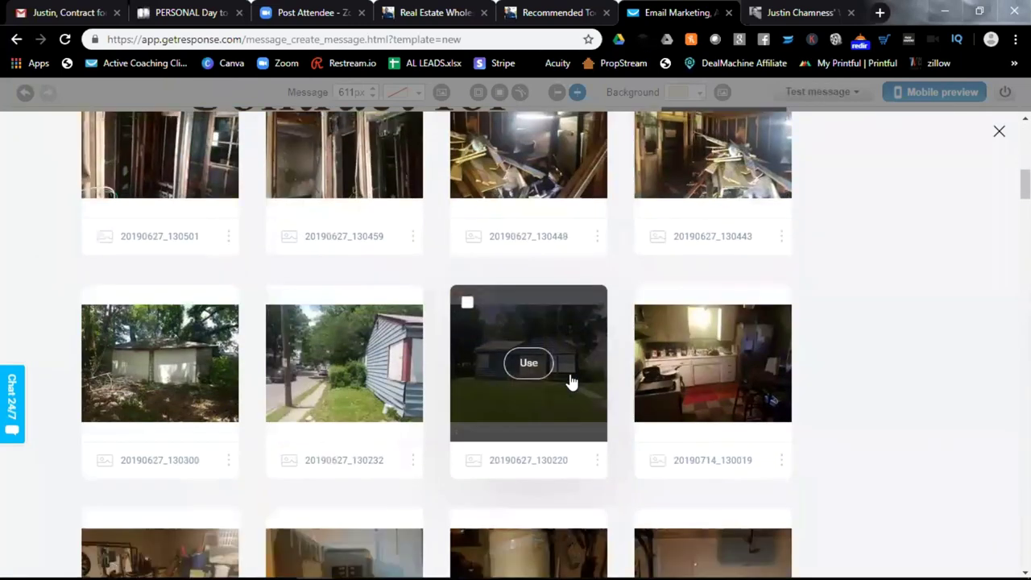
left_click(545, 364)
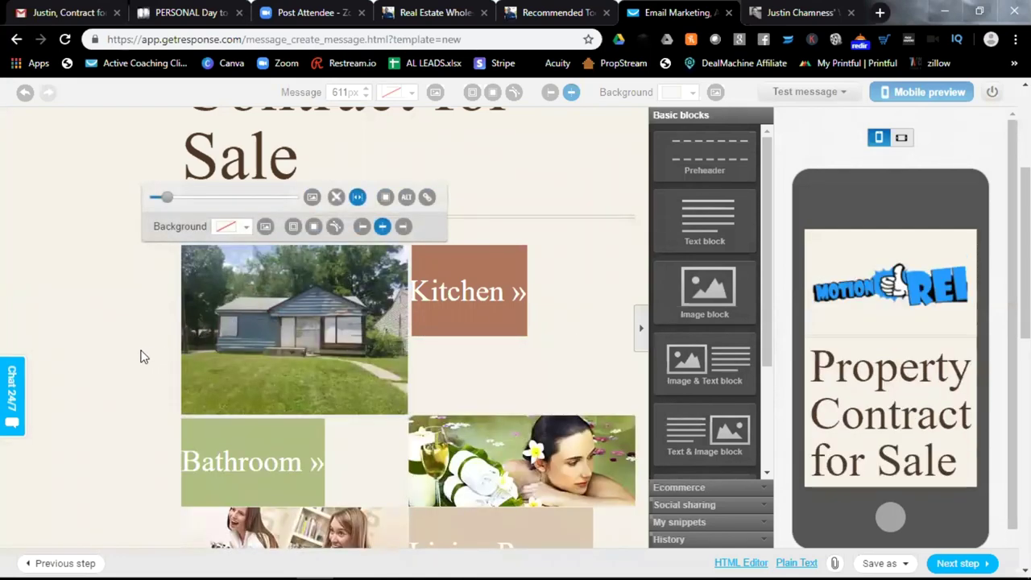
Change the Kitchen label next to the house photo to "FRONT".
left_click(454, 291)
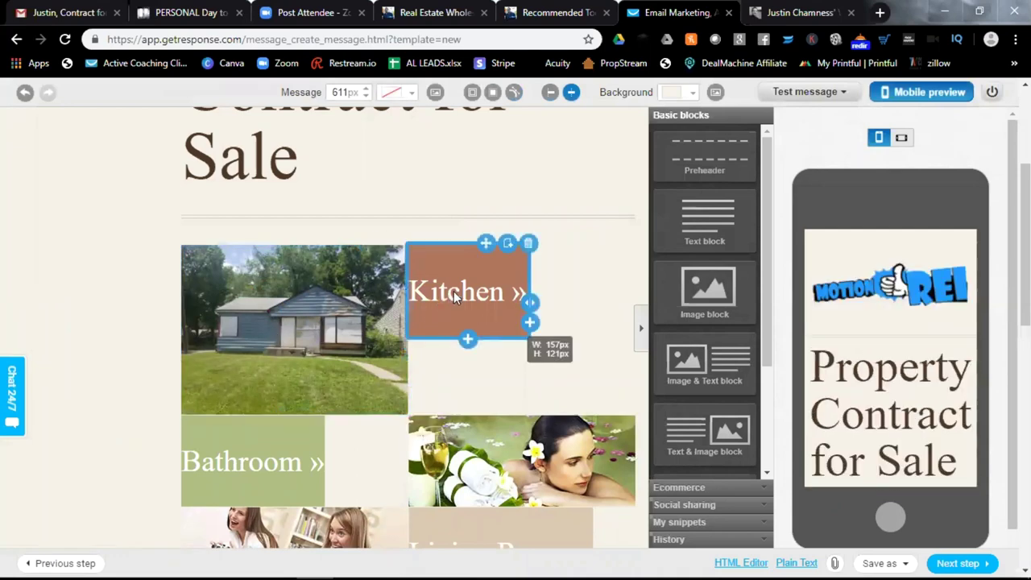
left_click(455, 291)
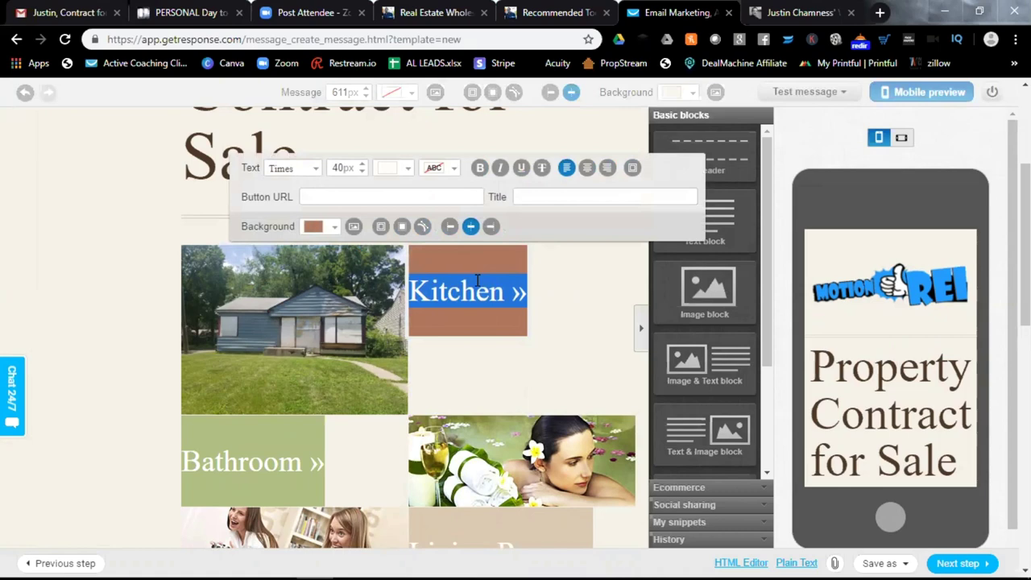
type("FRONT")
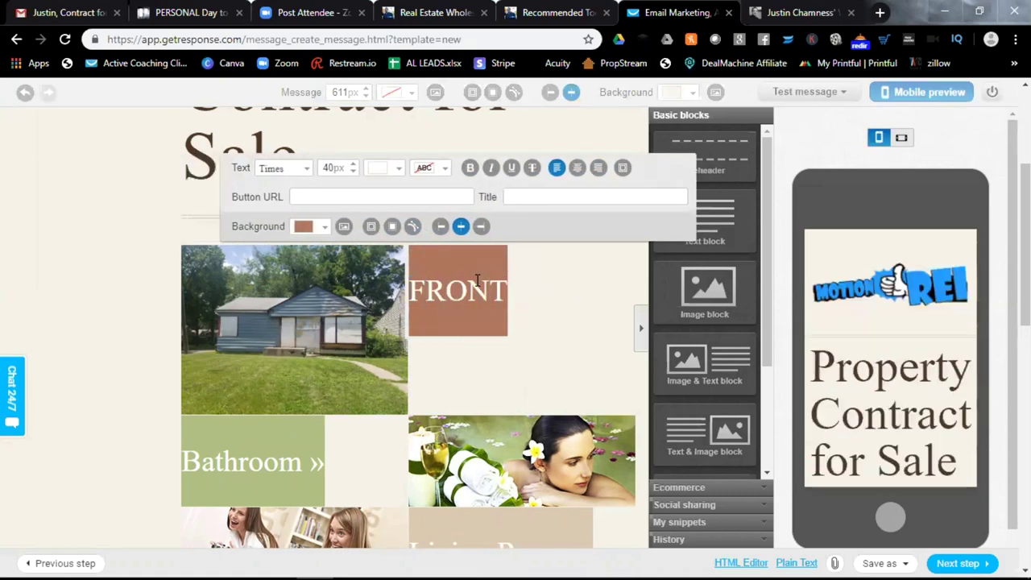
left_click(112, 324)
Replace the spa photo beside the Bathroom label with the stored interior image 20190627_130459.
scroll(114, 325, "down", 2)
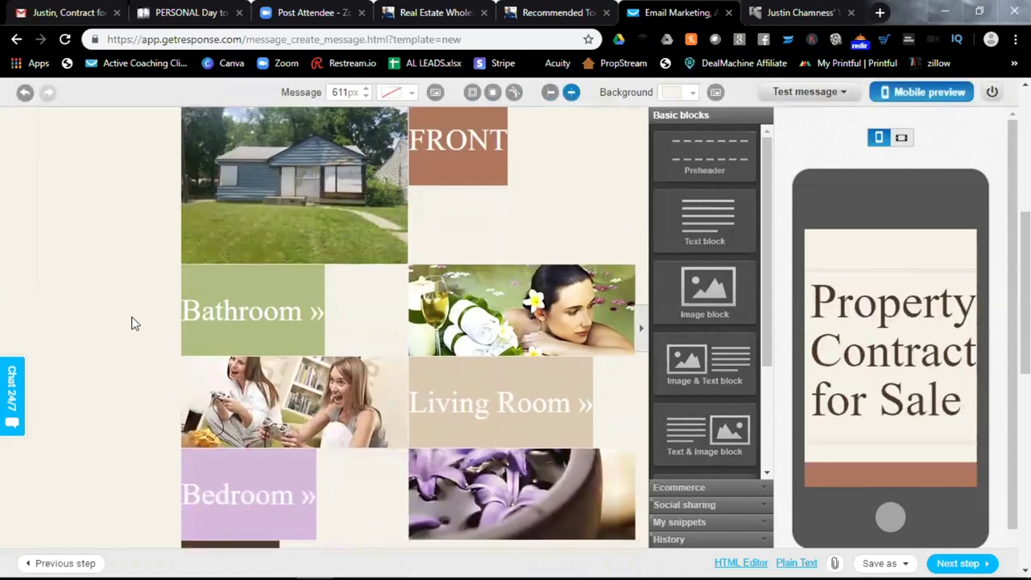
left_click(492, 296)
left_click(538, 218)
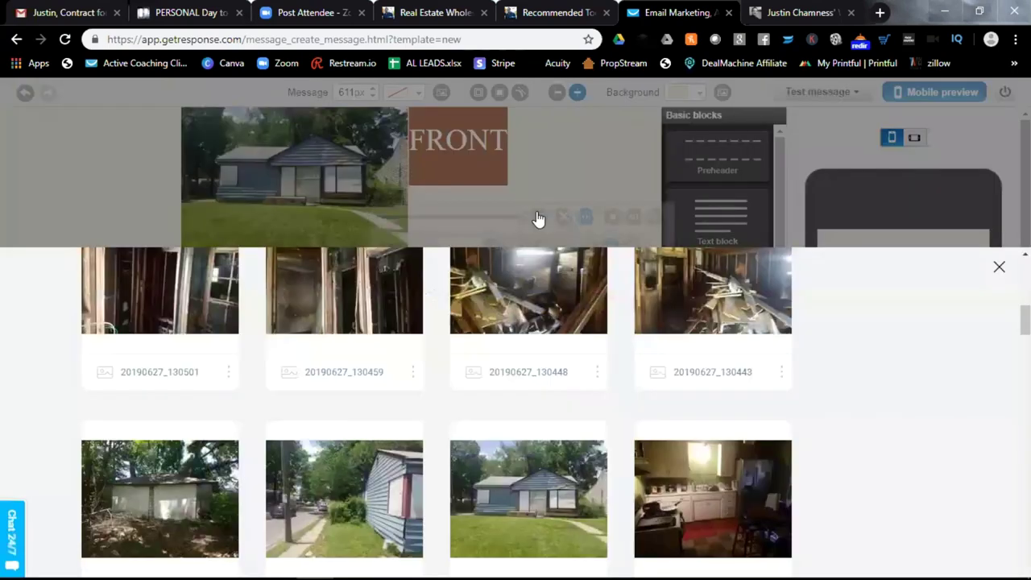
scroll(504, 222, "up", 2)
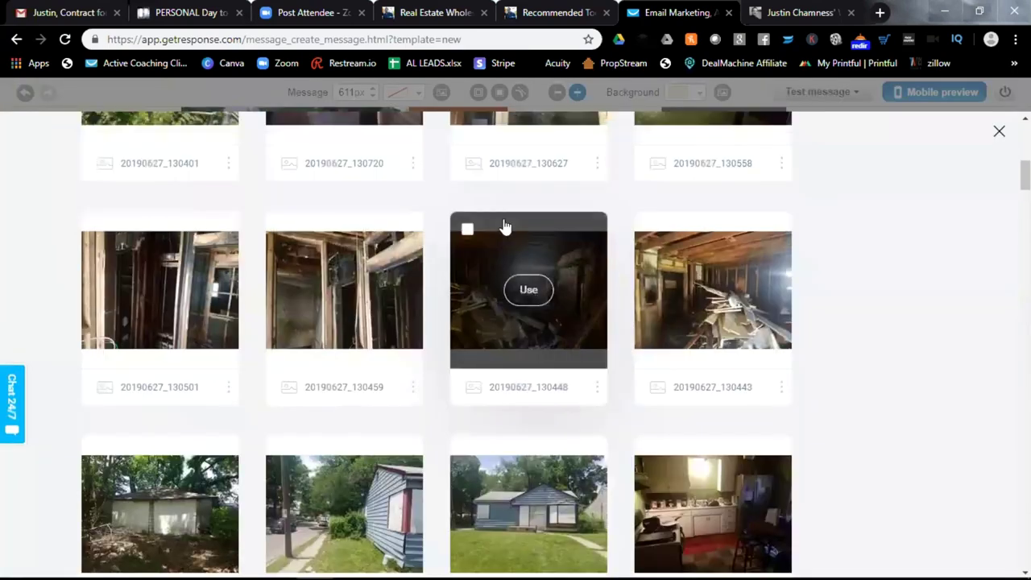
scroll(502, 226, "up", 1)
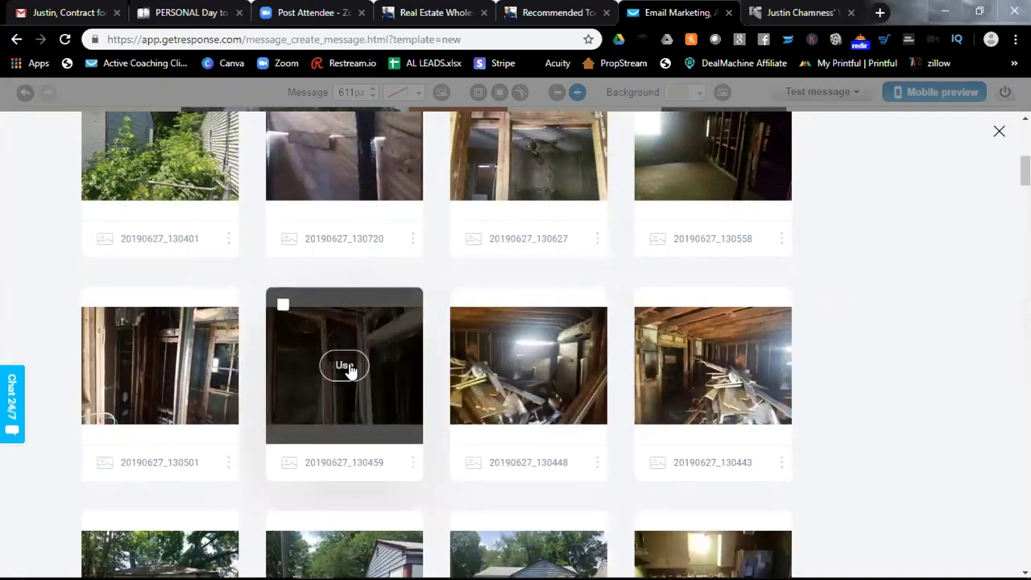
left_click(344, 367)
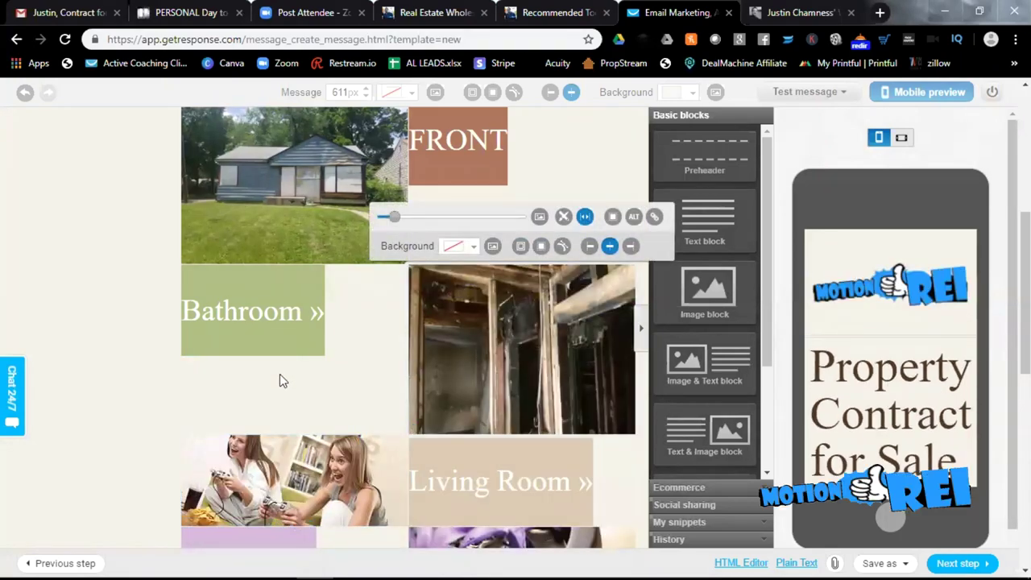
Replace the photo of two women gaming beside the Living Room label with the stored interior image 20190627_130558.
scroll(279, 374, "down", 3)
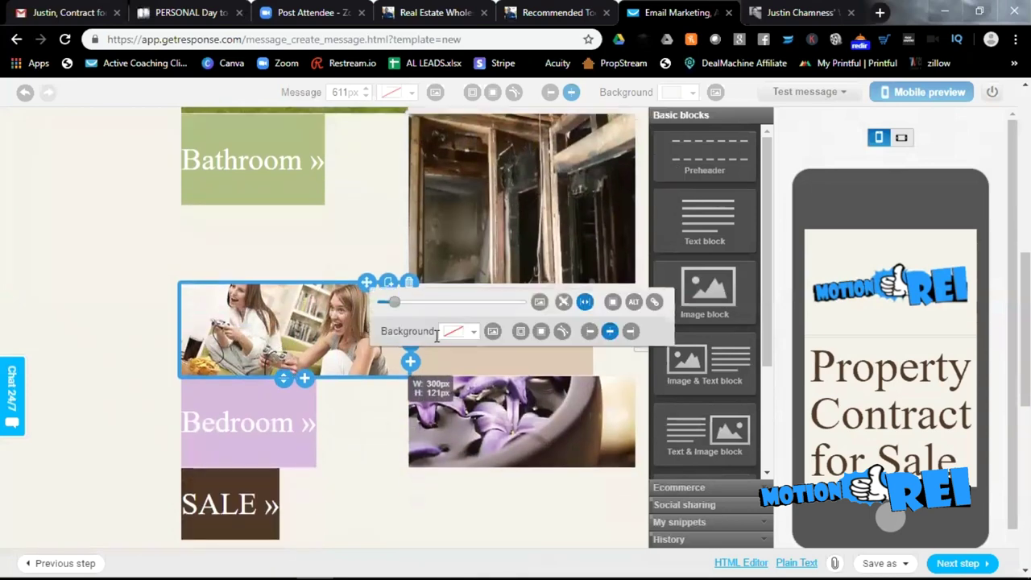
left_click(286, 355)
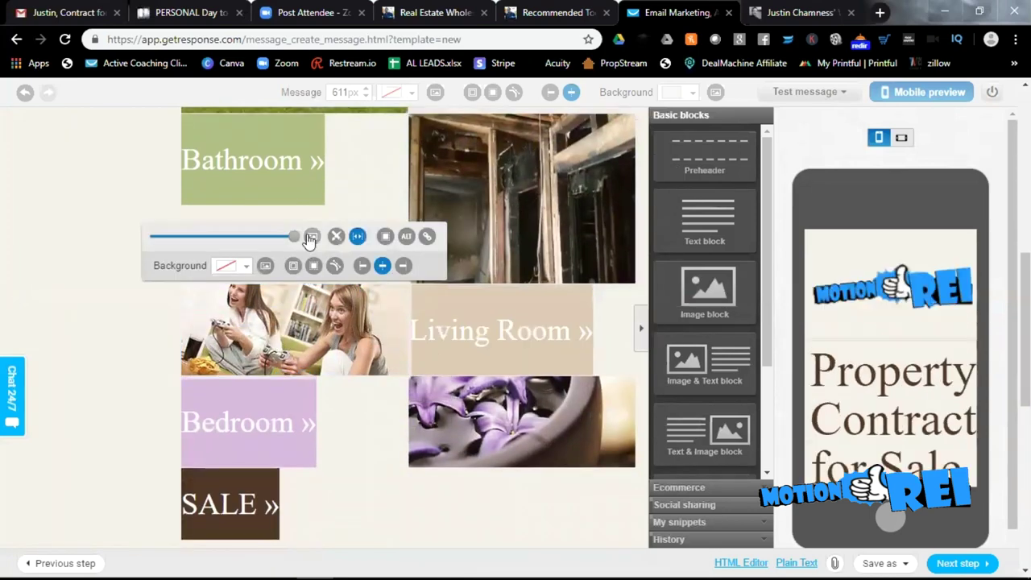
left_click(311, 241)
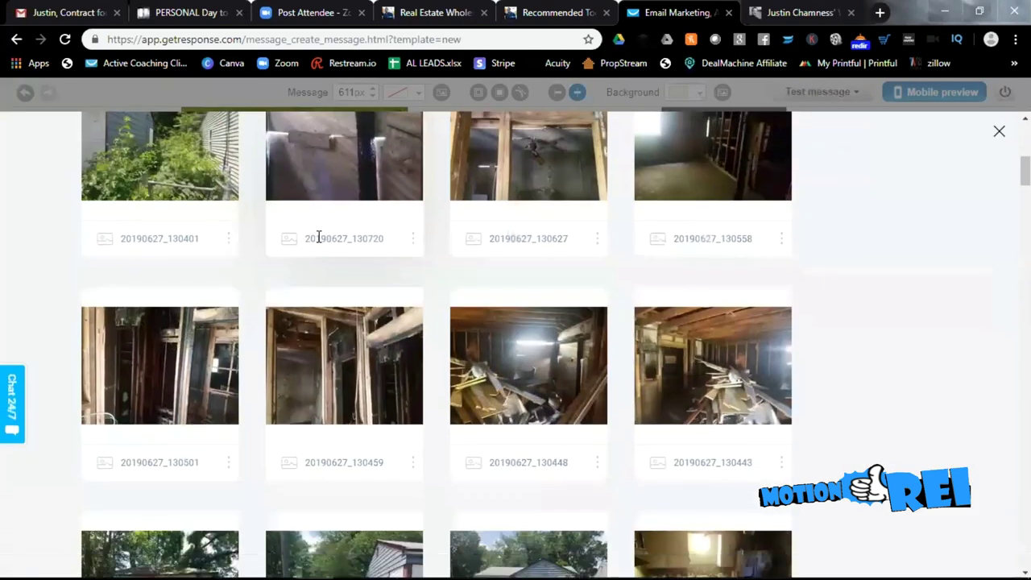
scroll(456, 290, "down", 2)
scroll(453, 295, "up", 4)
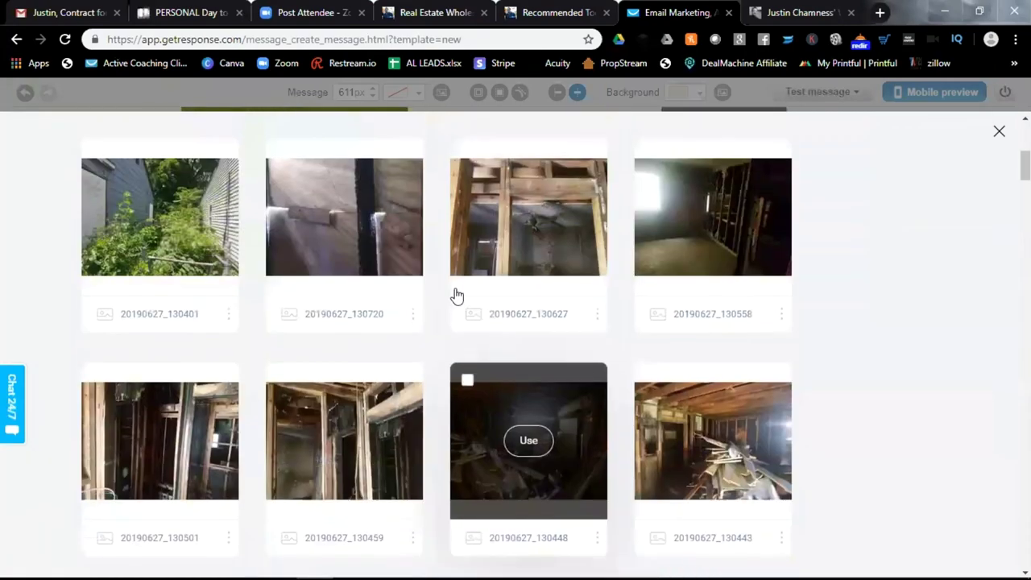
scroll(322, 266, "up", 2)
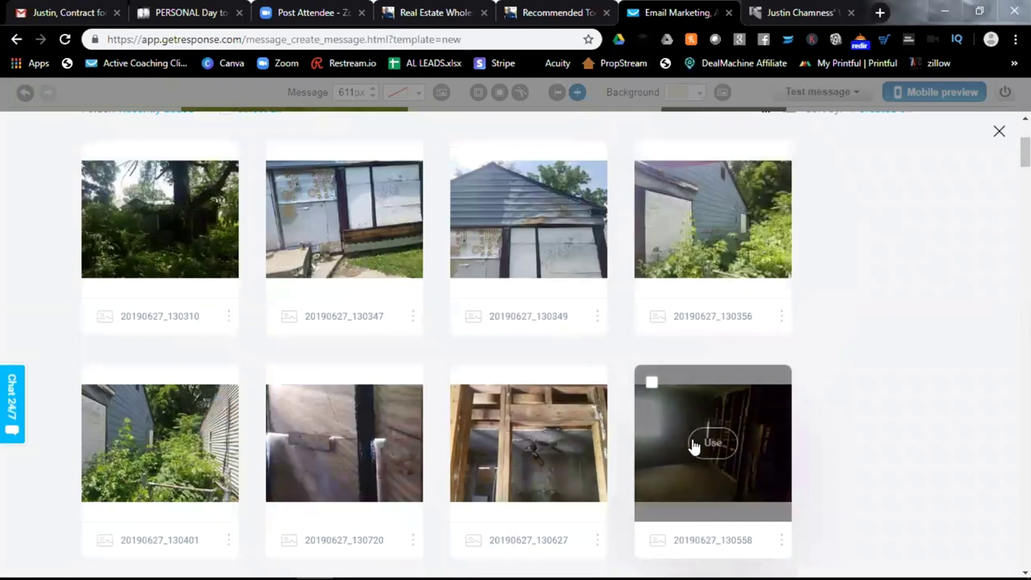
left_click(713, 444)
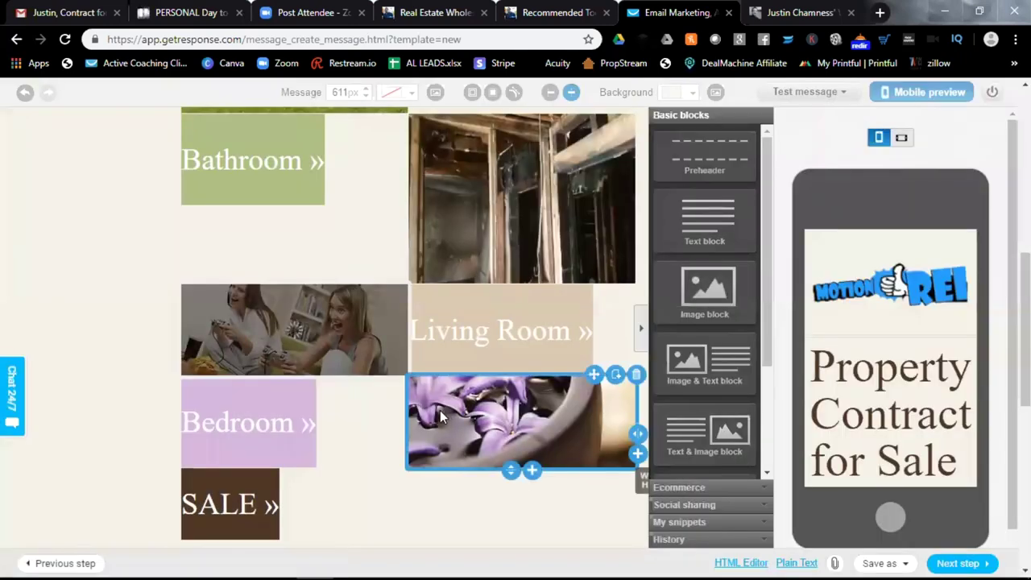
Replace the whole "New season ahead!" paragraph below the SALE label with the property's street address.
scroll(441, 410, "down", 2)
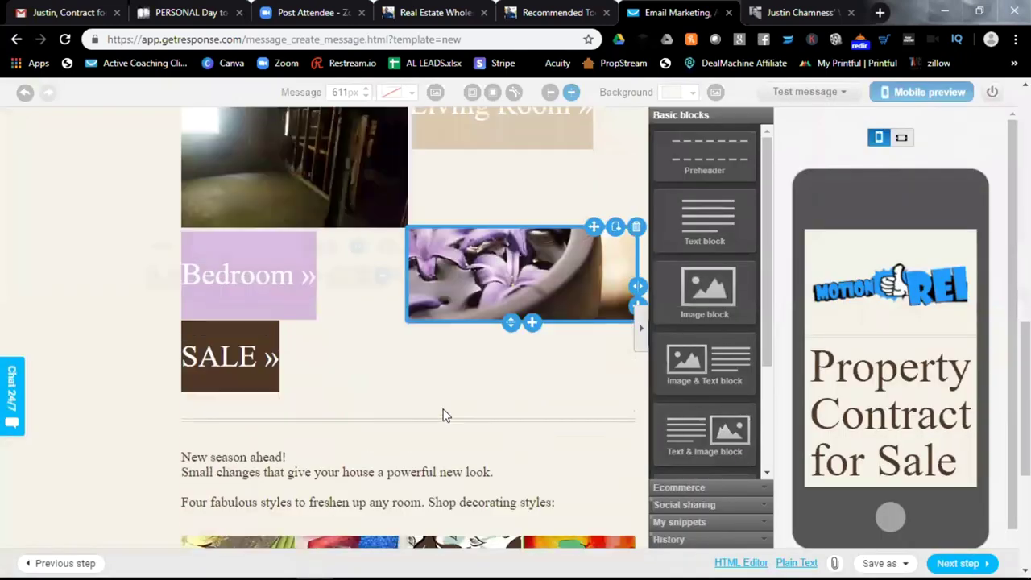
scroll(427, 392, "up", 5)
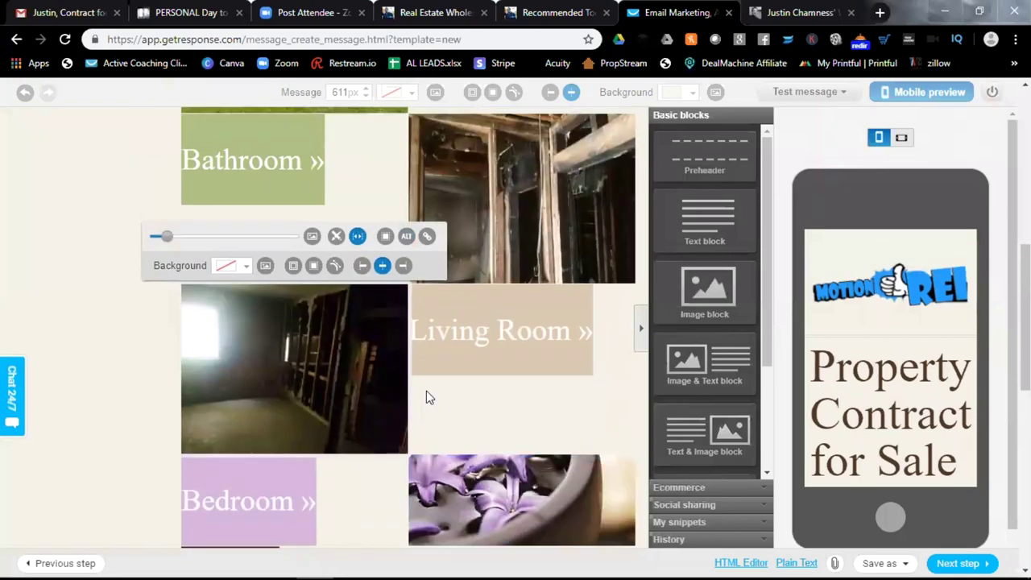
scroll(427, 395, "down", 7)
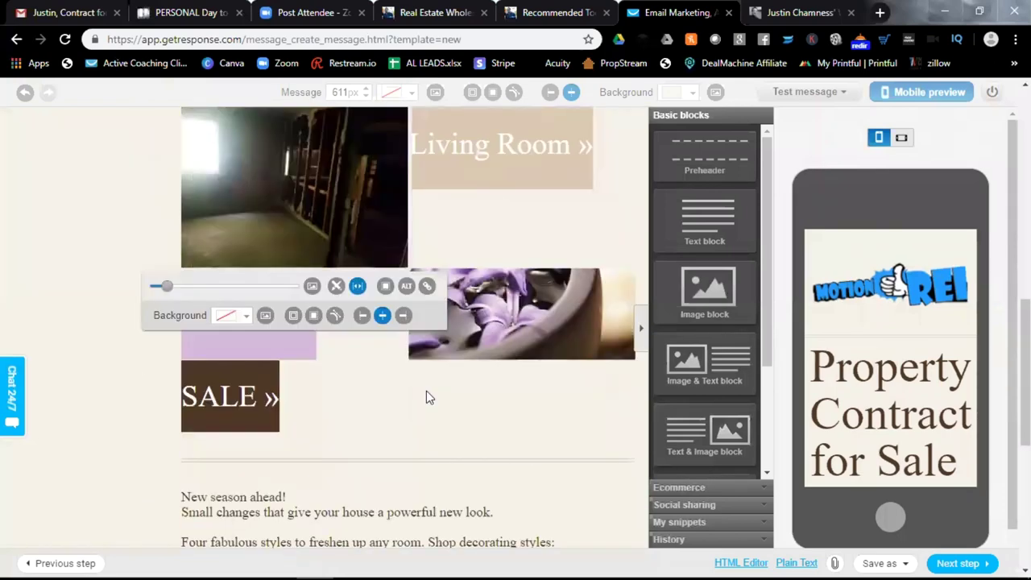
left_click(389, 337)
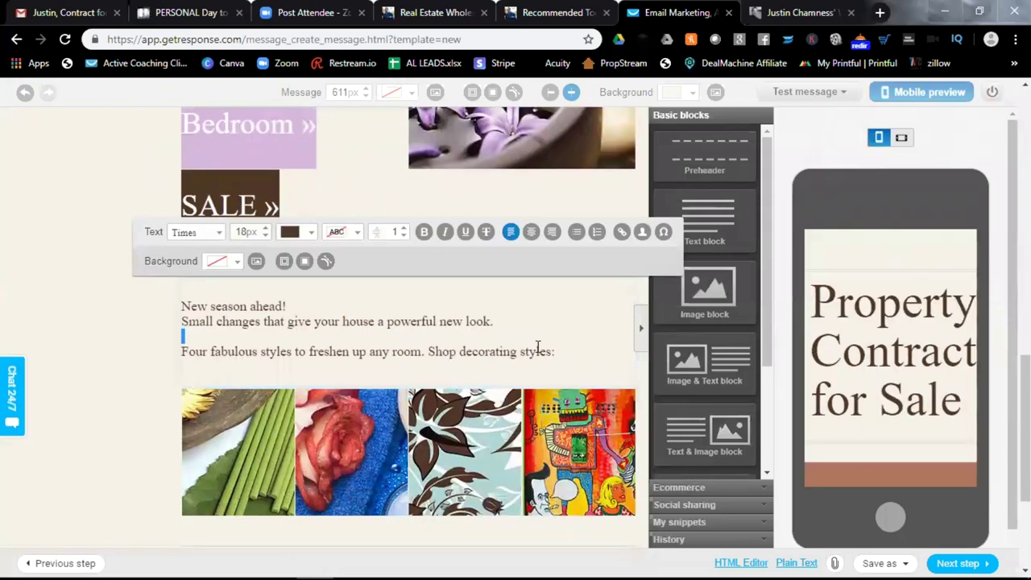
left_click_drag(563, 352, 126, 281)
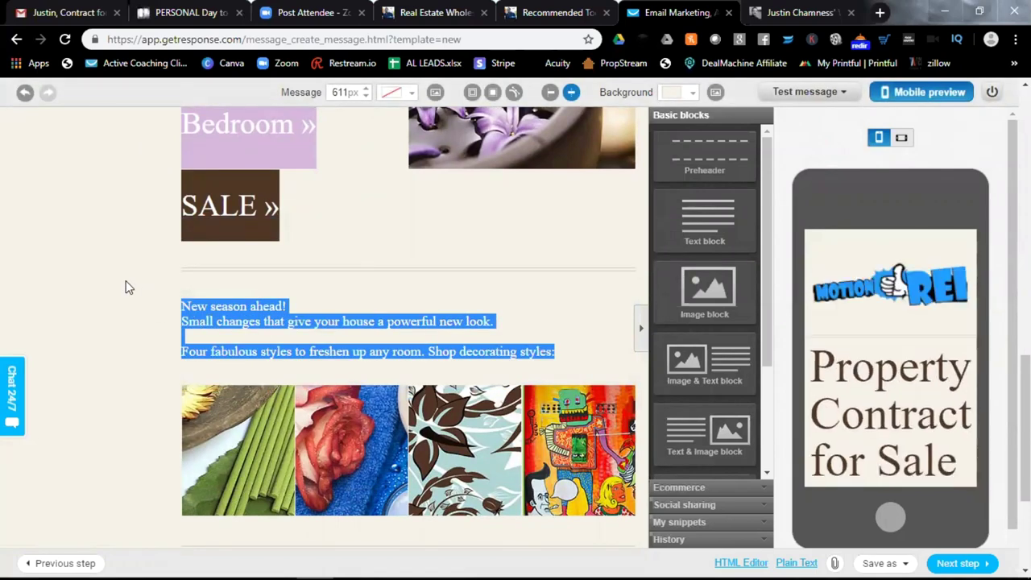
left_click(182, 304)
triple_click(181, 303)
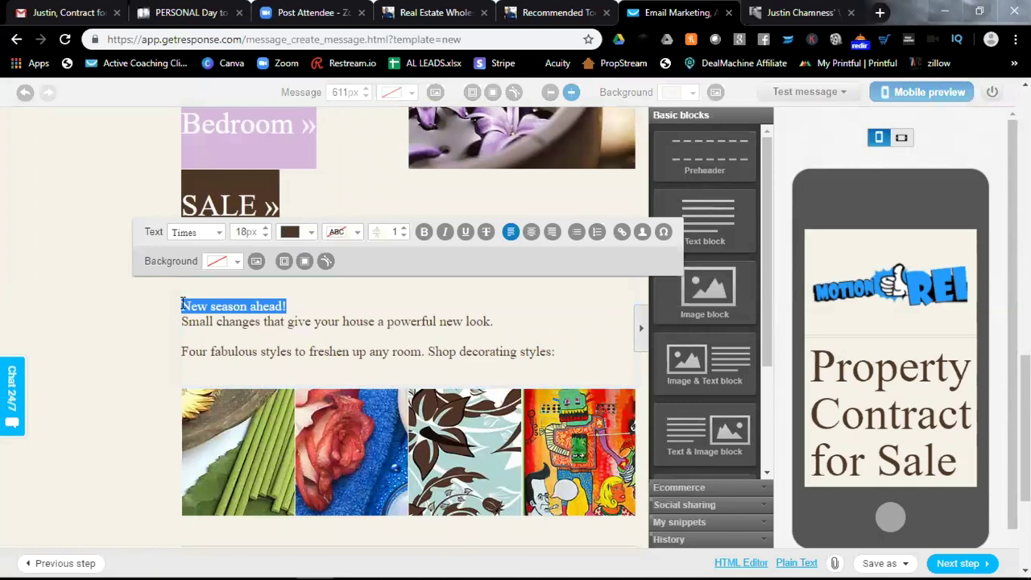
key("ctrl+a")
key("BackSpace")
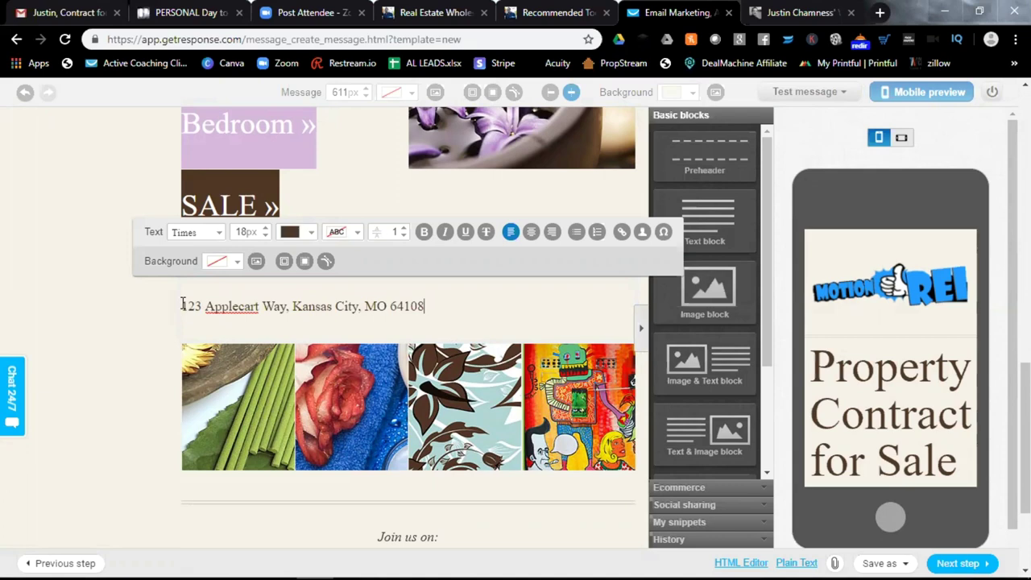
Center the property address line and set its font size to 27 px.
triple_click(193, 306)
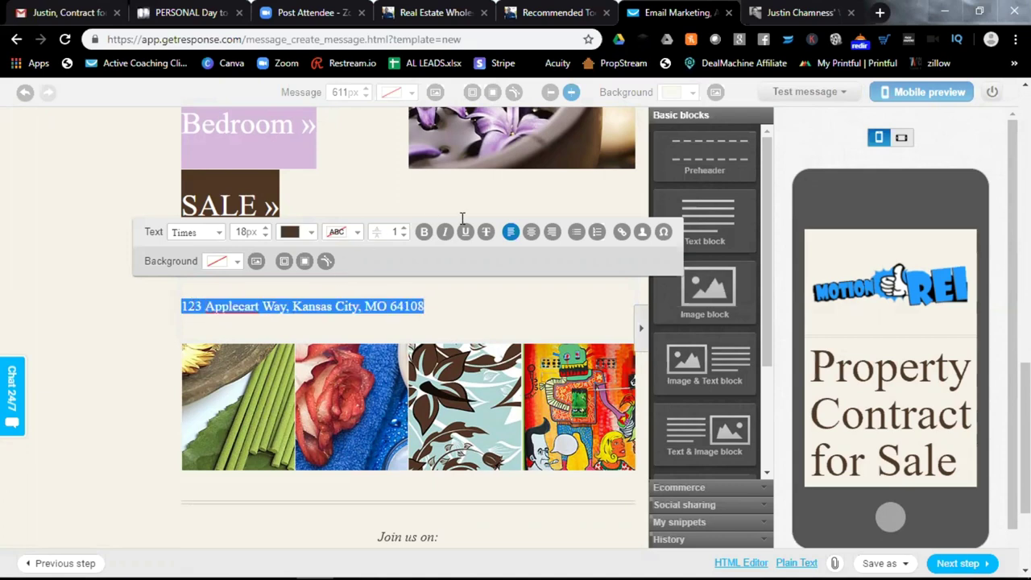
left_click(532, 232)
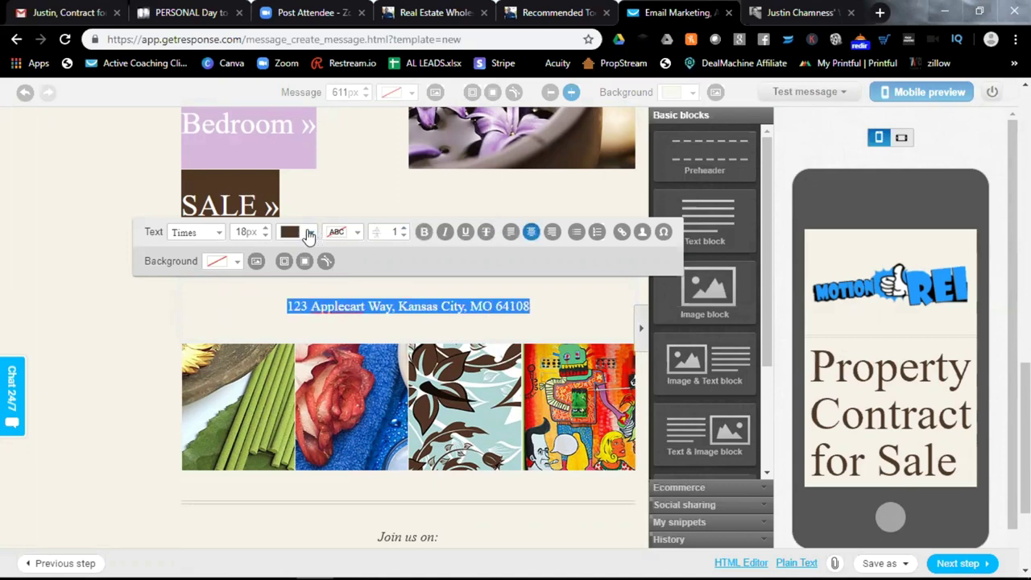
left_click(268, 230)
left_click(268, 231)
left_click(268, 231)
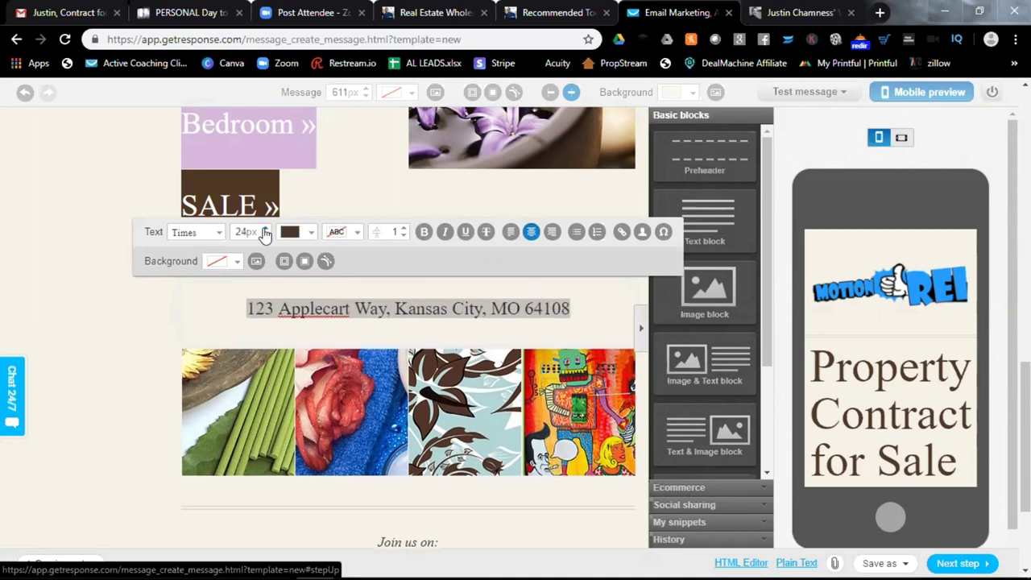
left_click(267, 230)
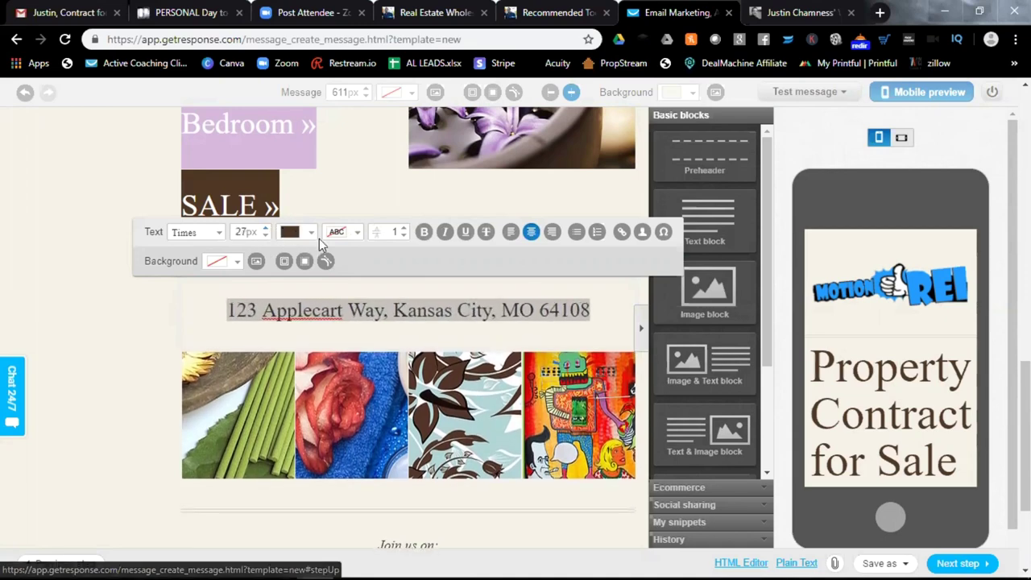
Change the text color of the property address line to bright purple, 7604FF.
left_click(311, 234)
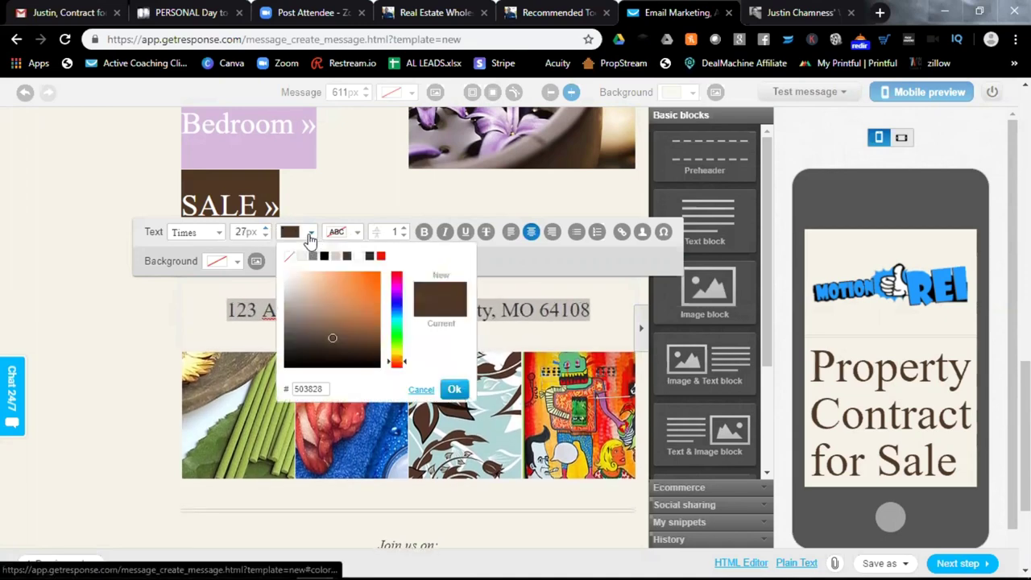
left_click(397, 298)
left_click(380, 273)
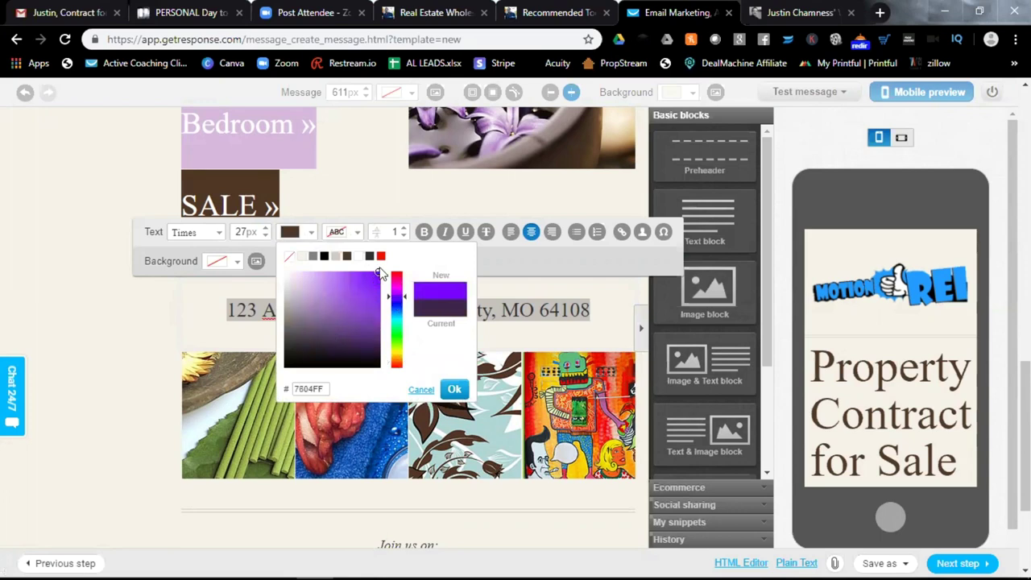
left_click(454, 389)
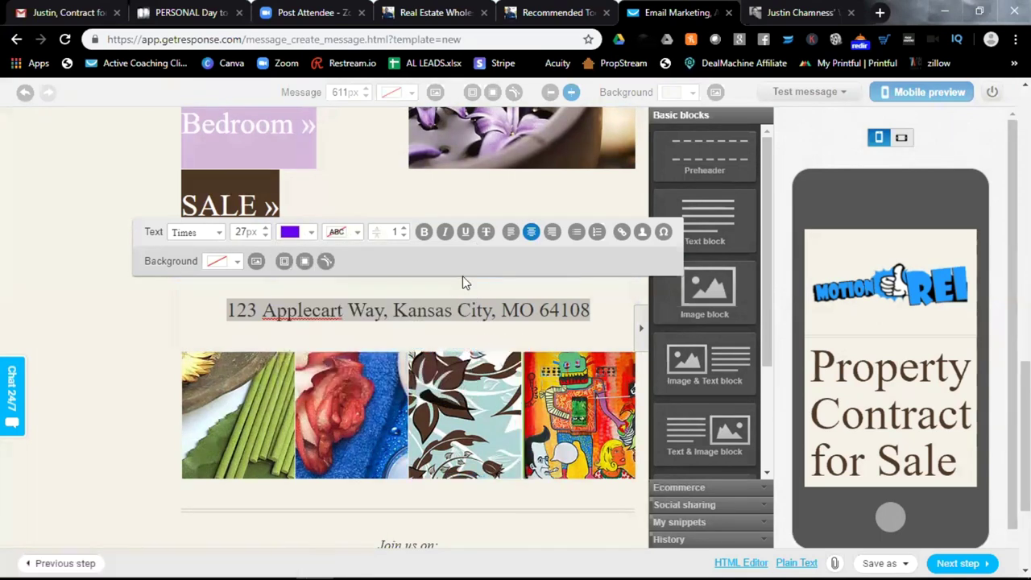
Make the property address line bold and set its font to Georgia.
left_click(423, 233)
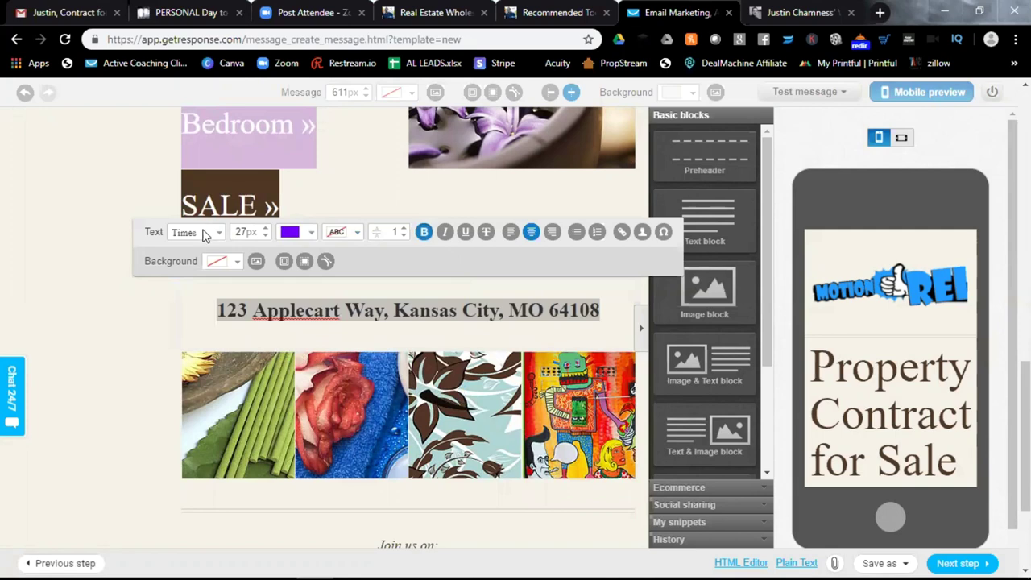
left_click(205, 233)
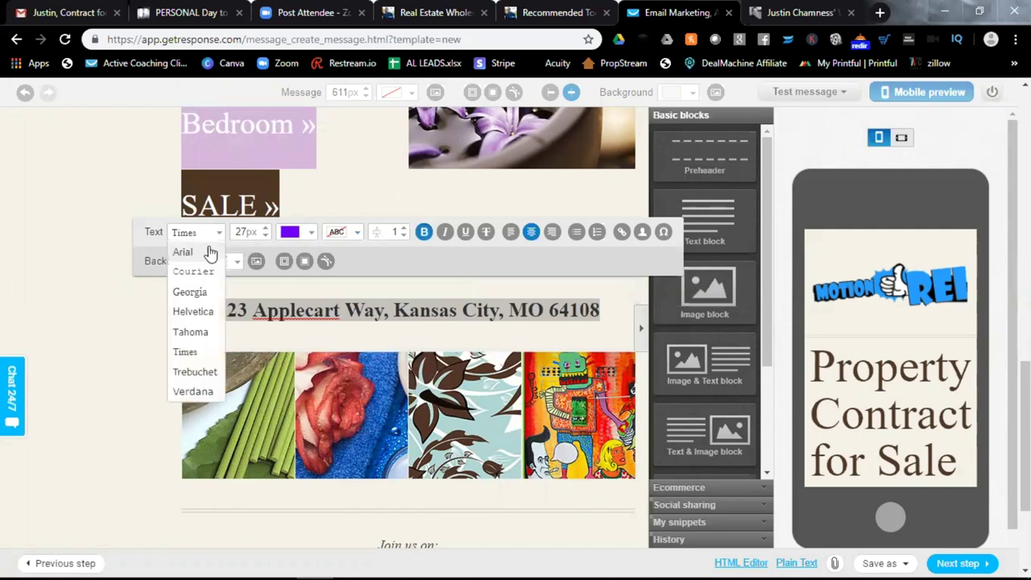
left_click(193, 294)
left_click(139, 322)
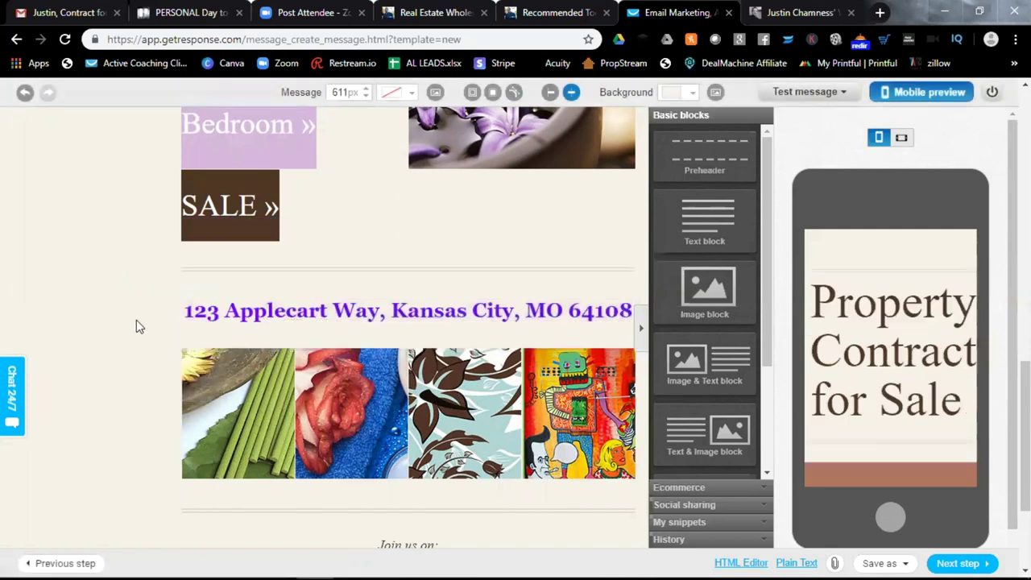
Replace the green stems picture, first in the row below the address, with the stored image 20190627_130627.
left_click(268, 381)
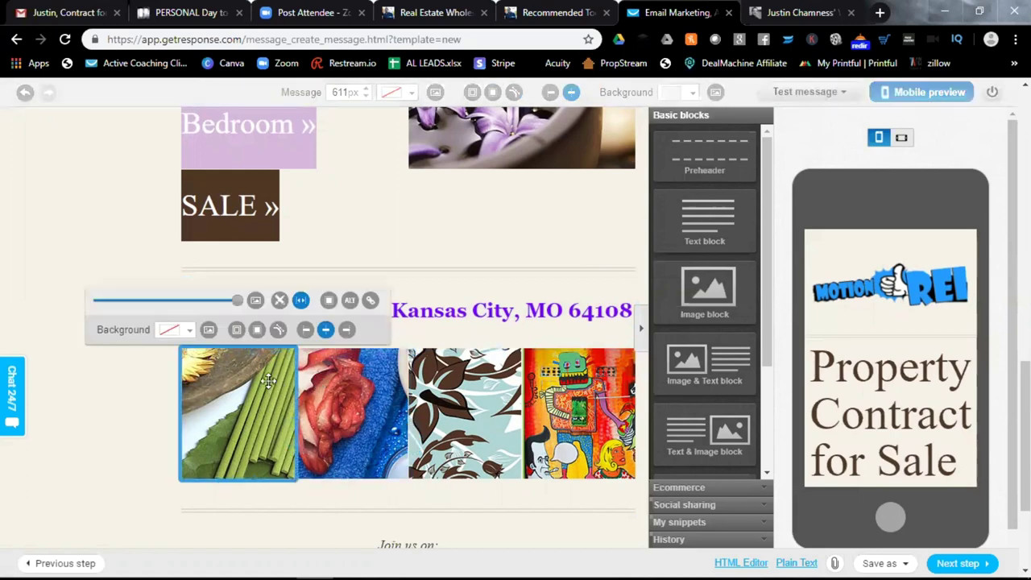
left_click(256, 303)
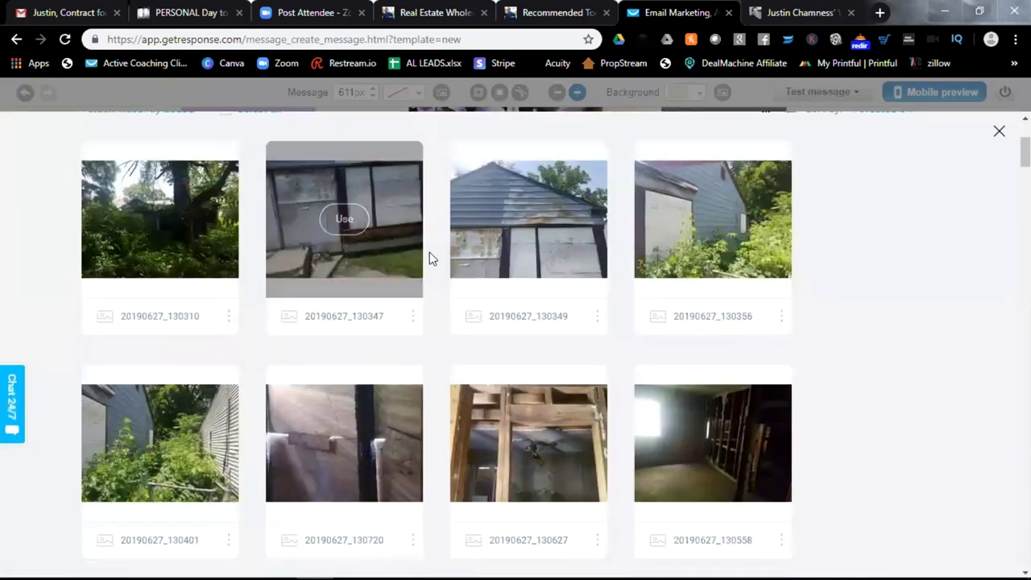
mouse_move(743, 263)
scroll(743, 263, "down", 3)
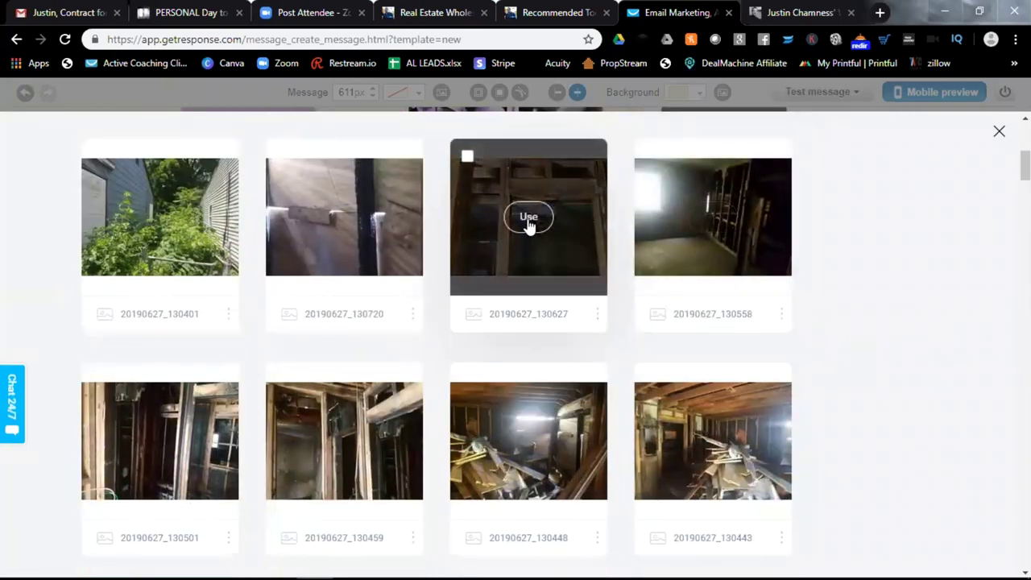
left_click(529, 219)
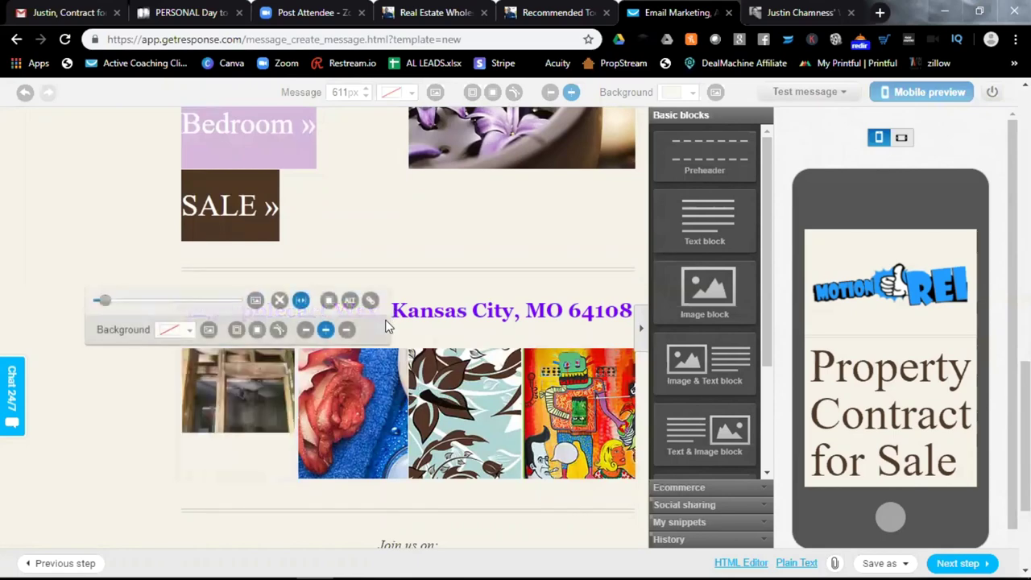
Remove the red rose image block from the picture row below the address.
left_click(336, 358)
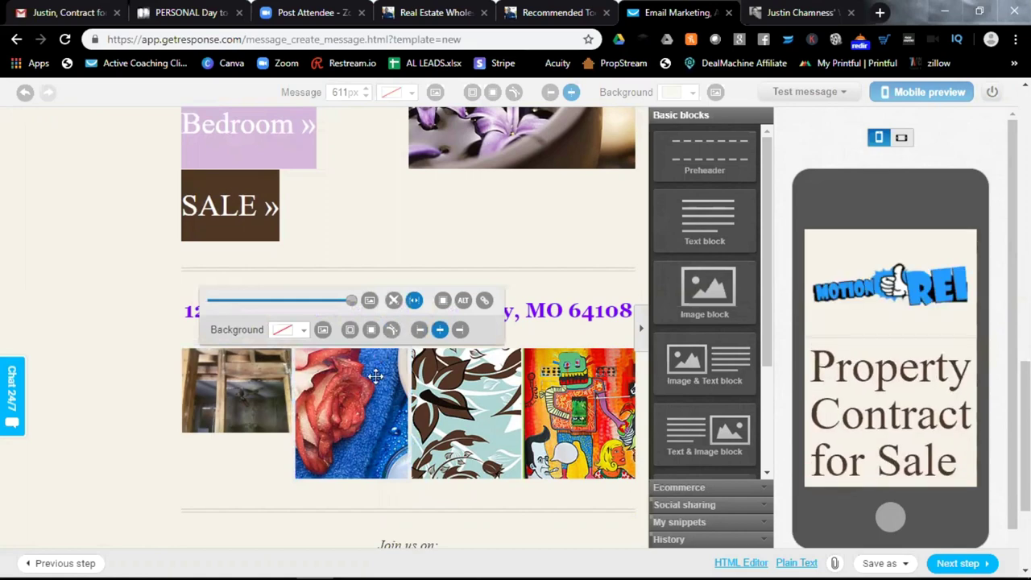
left_click(218, 467)
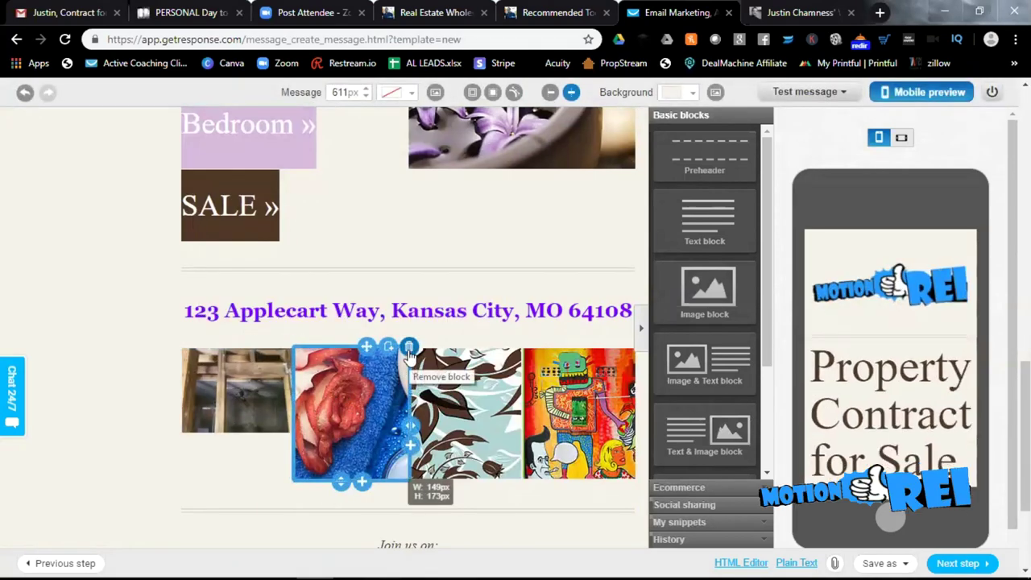
left_click(409, 346)
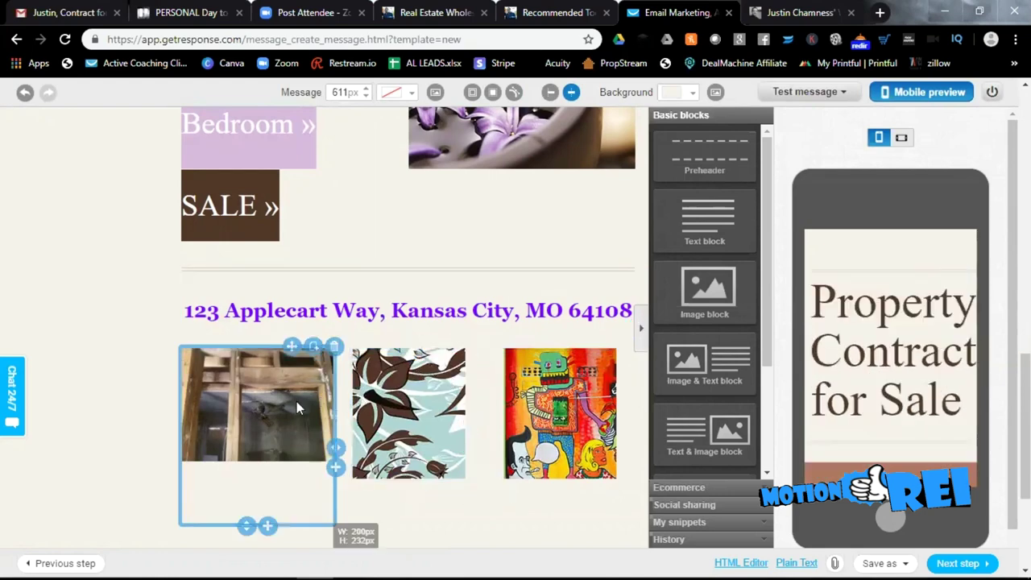
Shorten the interior photo's block in the picture row to about 156 px high.
scroll(253, 426, "down", 2)
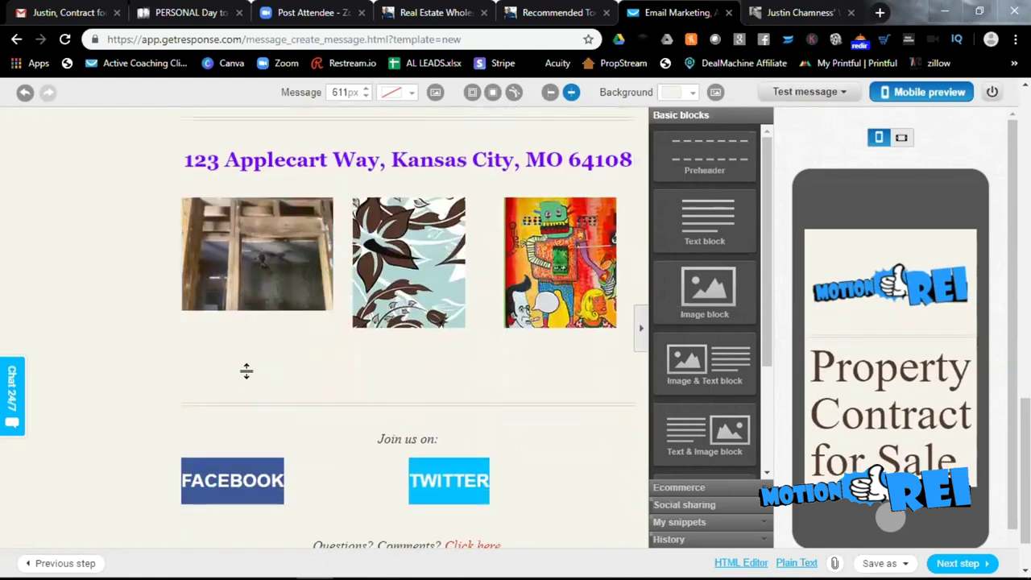
left_click_drag(249, 371, 257, 325)
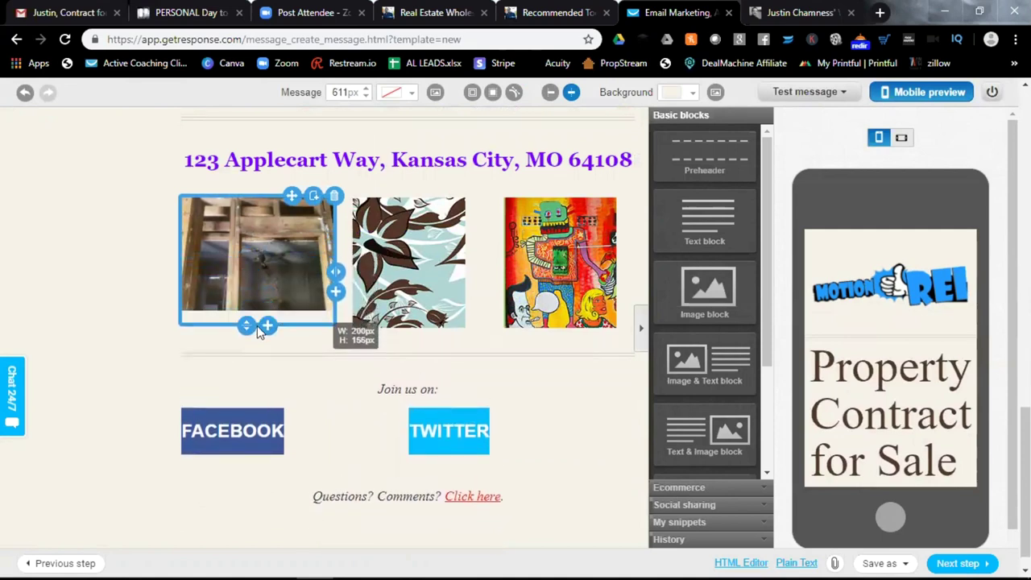
left_click(109, 310)
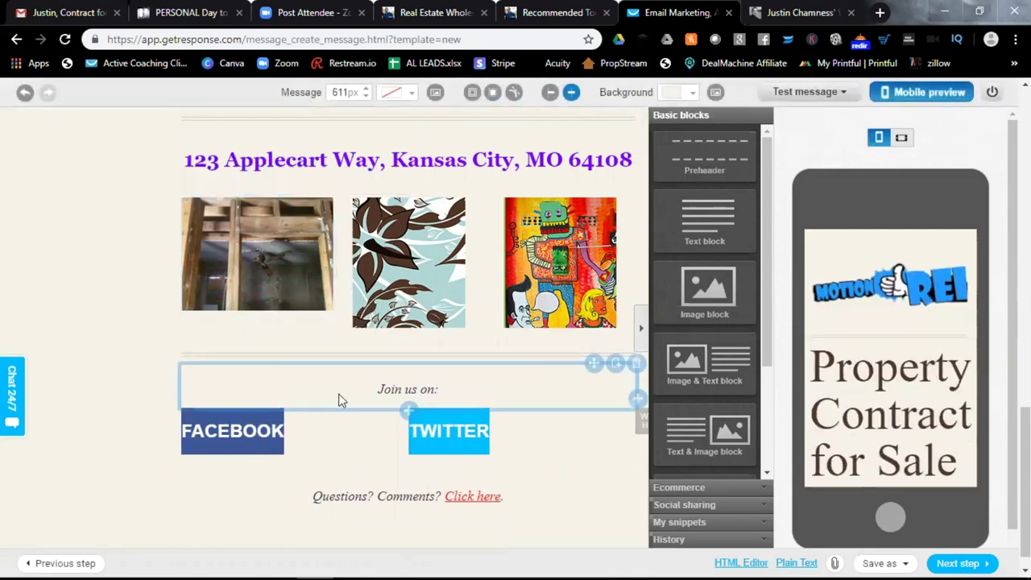
Set the FACEBOOK button's URL to the placeholder "LINK TO MY FACEBOOK GROUP".
left_click(272, 440)
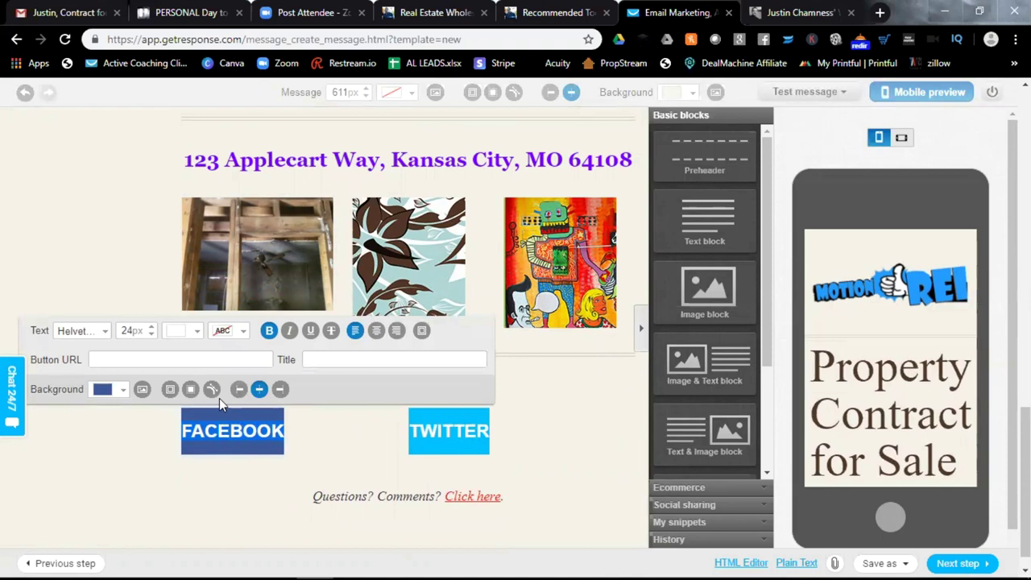
left_click(173, 360)
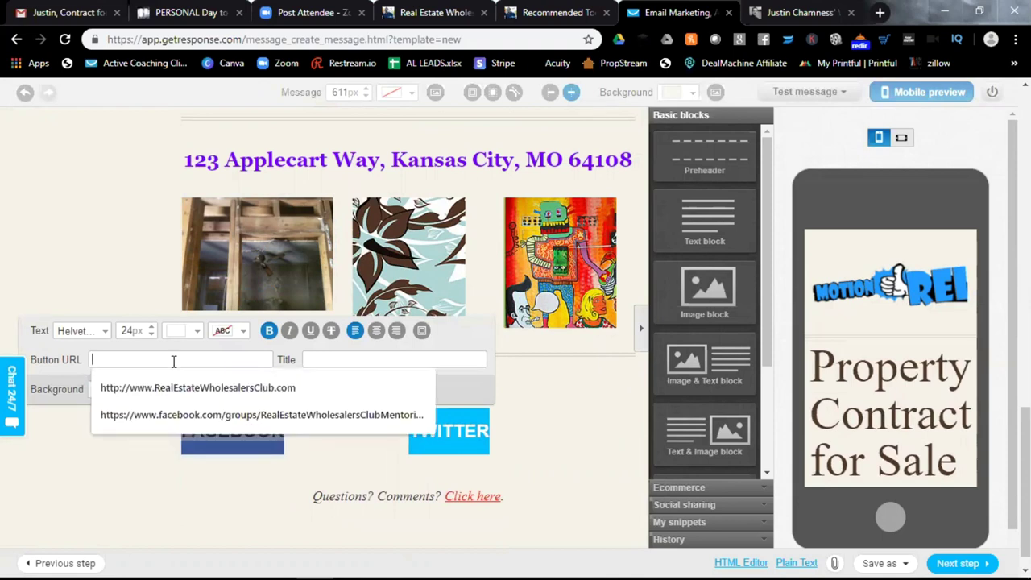
type("LINK TO MY FACEBOOK GROUP")
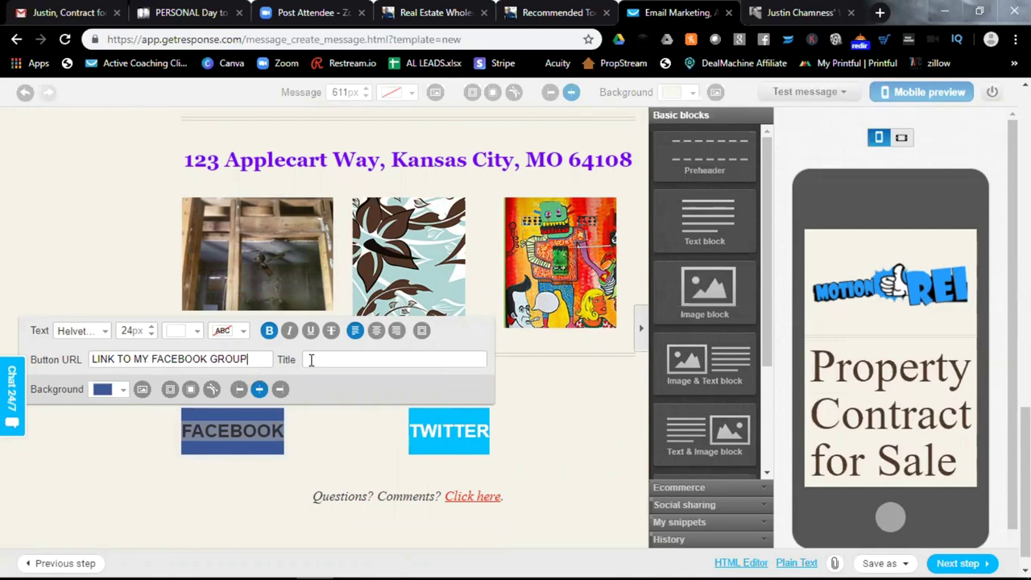
left_click(546, 415)
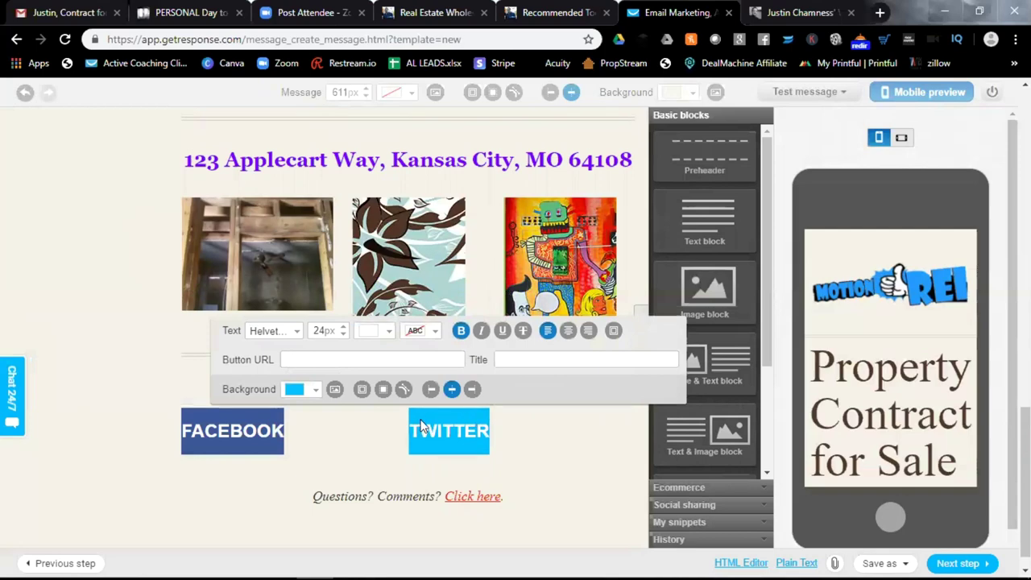
Review the newsletter in the mobile preview from the heading to the picture row, and recheck the top of the layout.
scroll(440, 467, "down", 1)
mouse_move(924, 560)
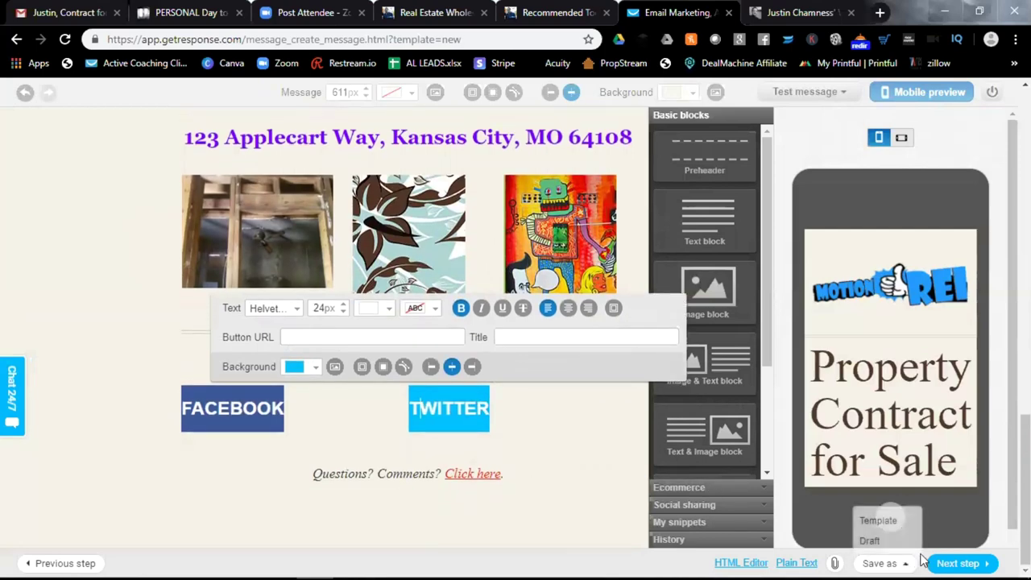
scroll(882, 415, "down", 5)
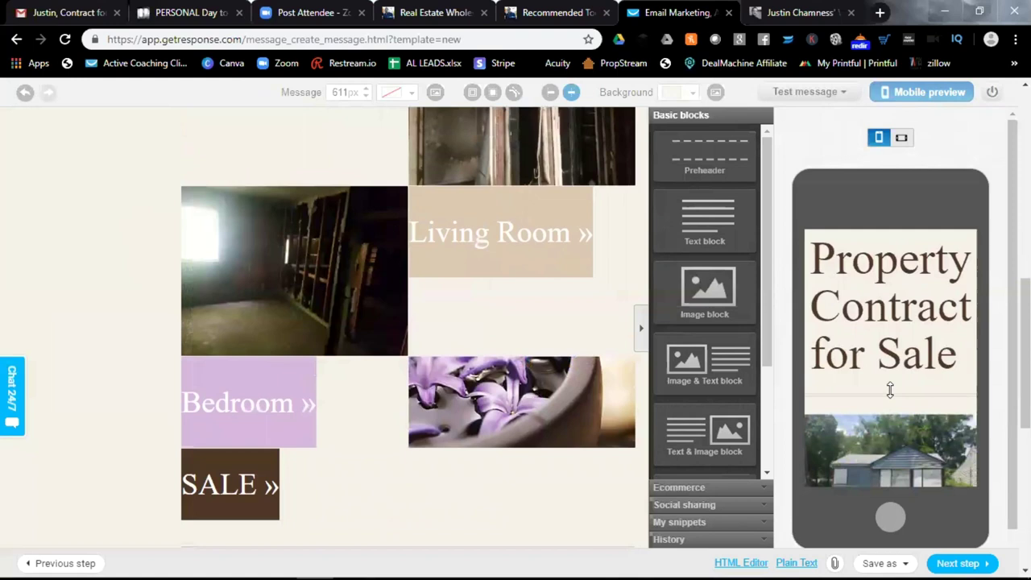
scroll(890, 390, "up", 2)
scroll(891, 390, "down", 8)
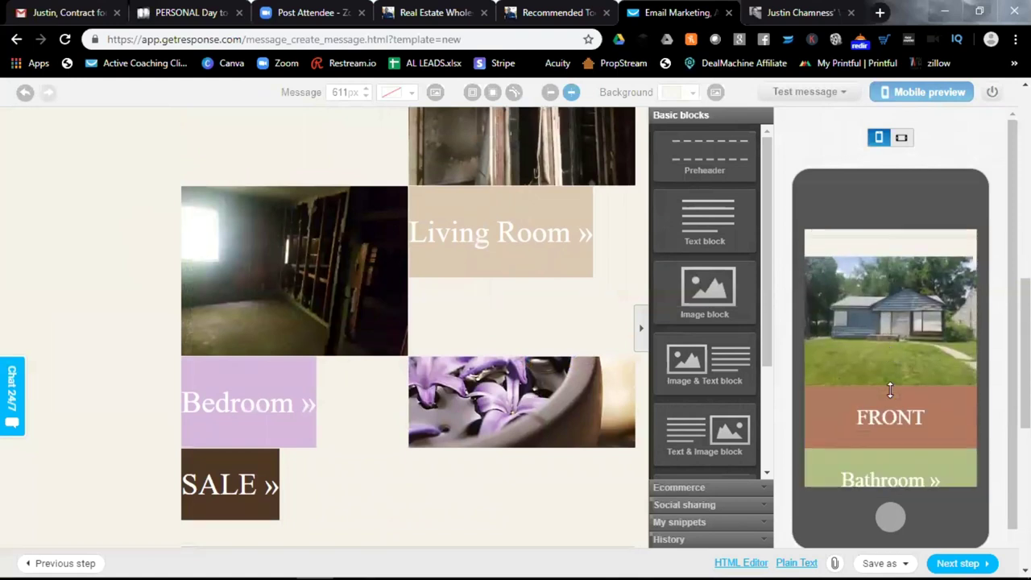
scroll(890, 390, "down", 8)
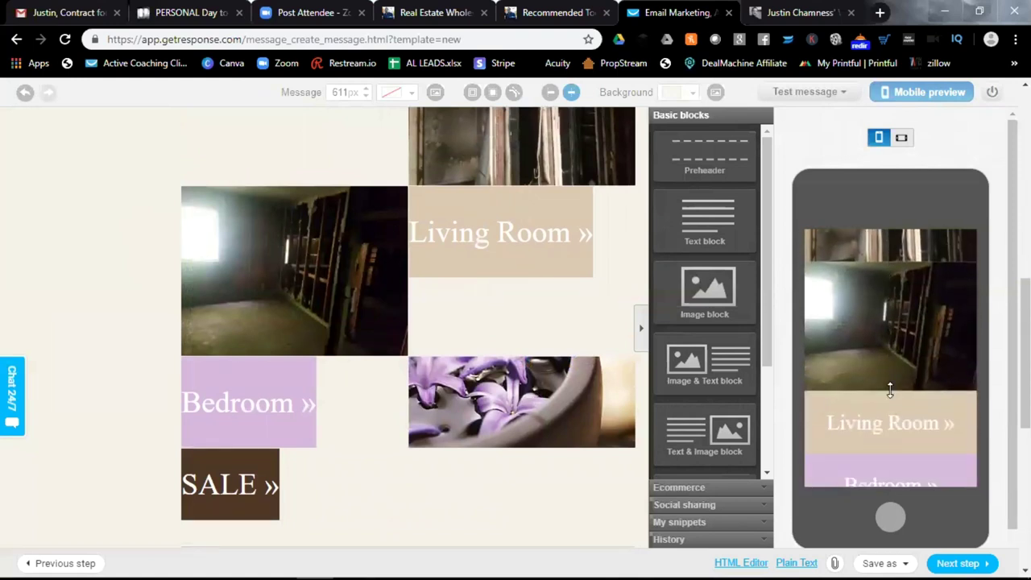
scroll(891, 390, "down", 3)
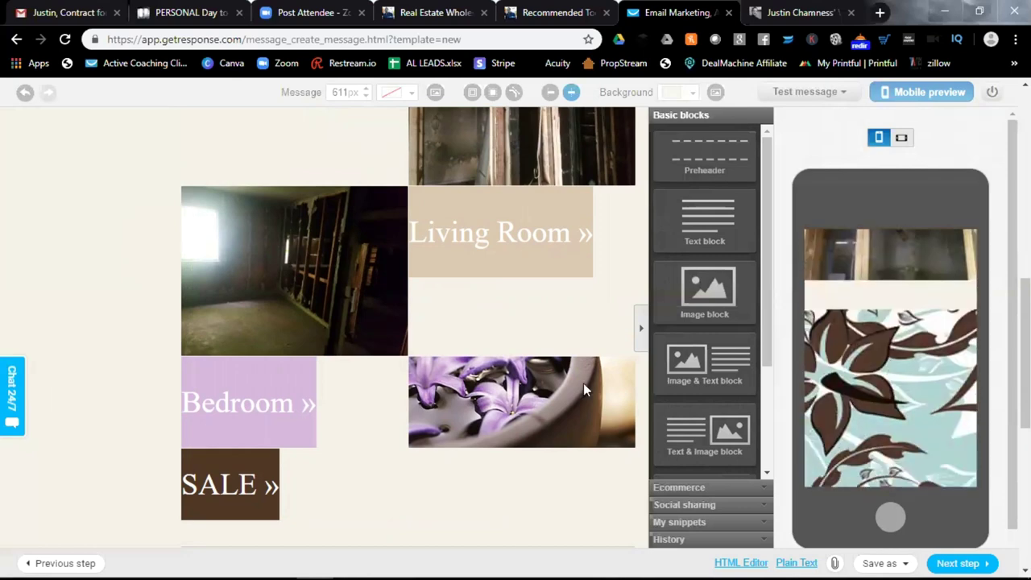
scroll(564, 365, "up", 6)
scroll(419, 219, "up", 3)
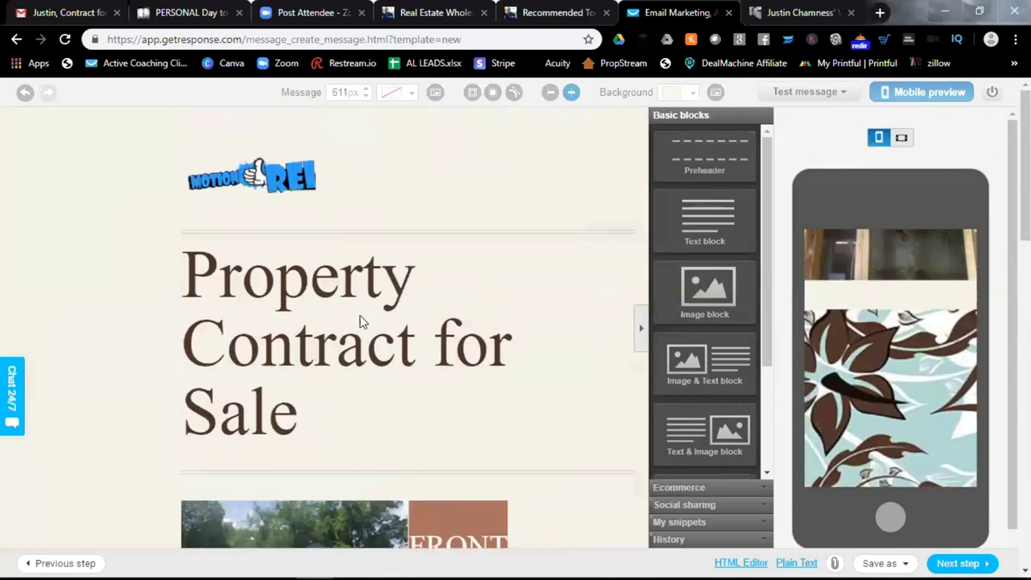
scroll(364, 353, "down", 4)
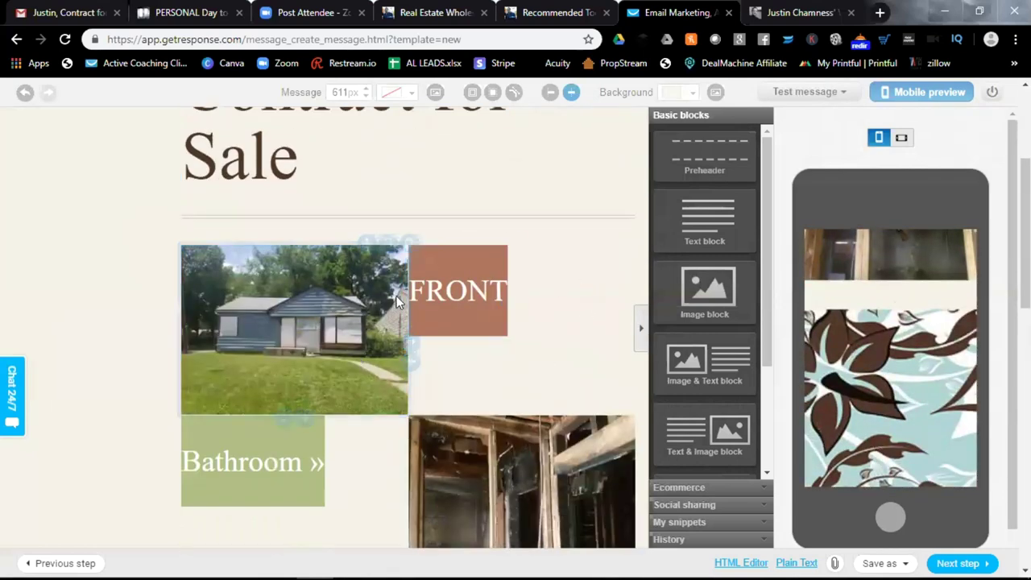
left_click(383, 271)
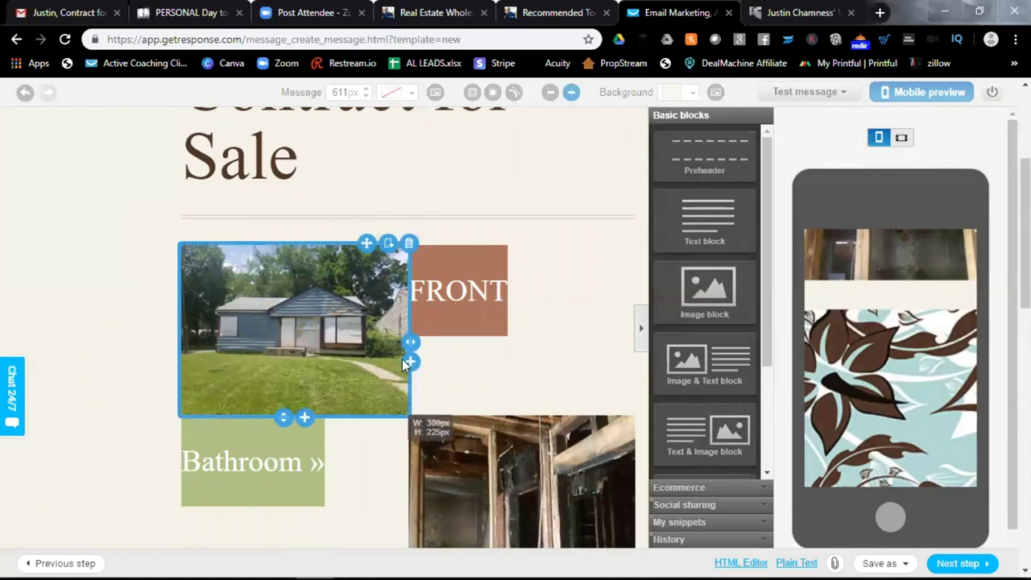
left_click(473, 376)
left_click(372, 336)
left_click(369, 332)
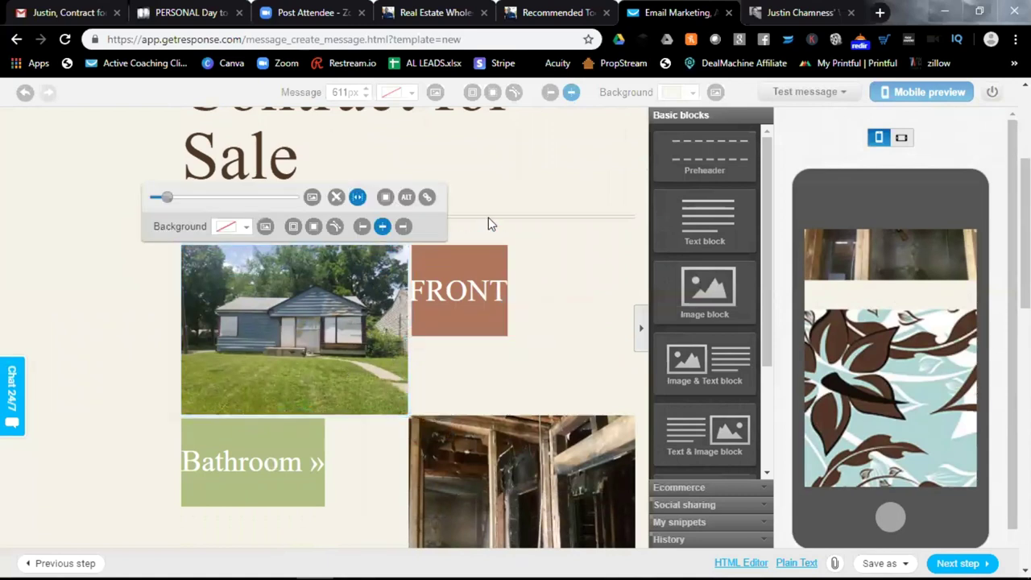
left_click(415, 240)
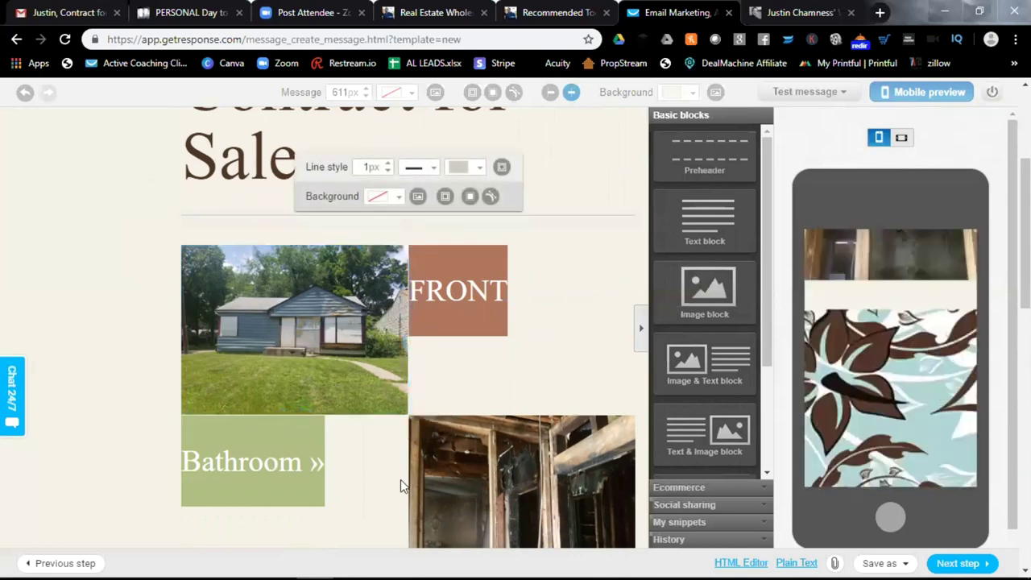
left_click(552, 404)
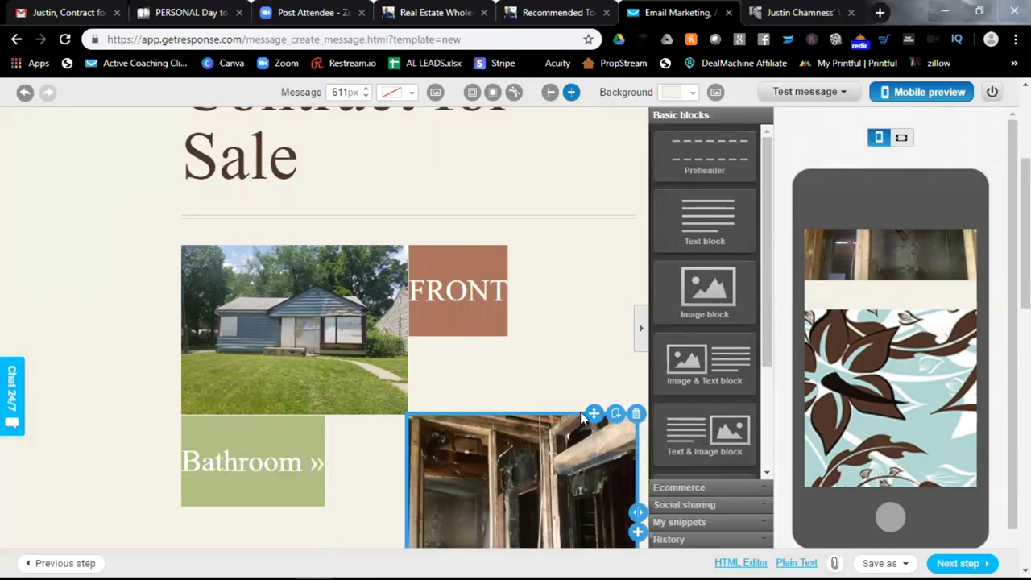
left_click(582, 416)
left_click(609, 345)
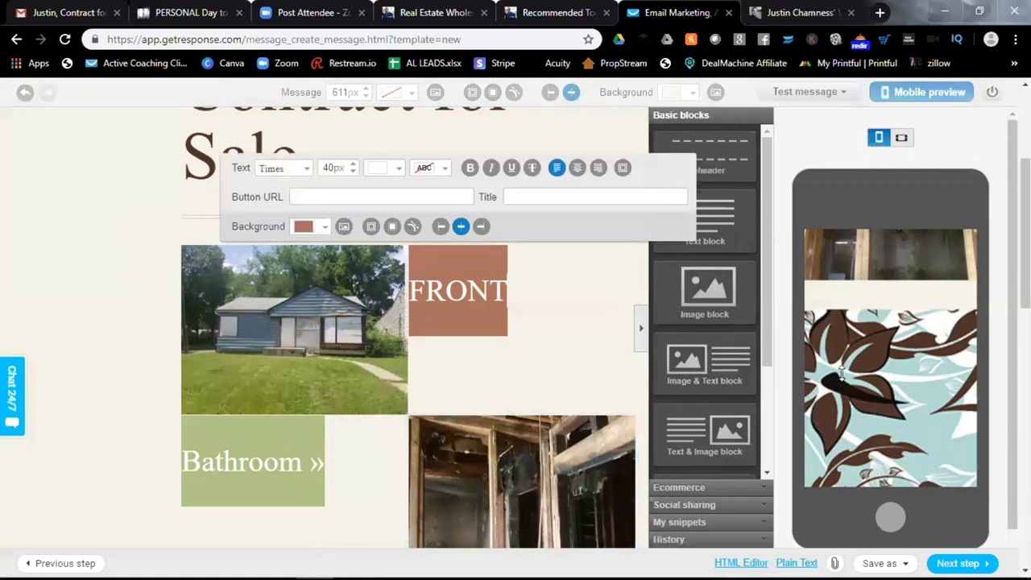
Check how the room photos, address line and lower pictures stack in the mobile preview.
scroll(856, 369, "down", 5)
scroll(856, 370, "up", 5)
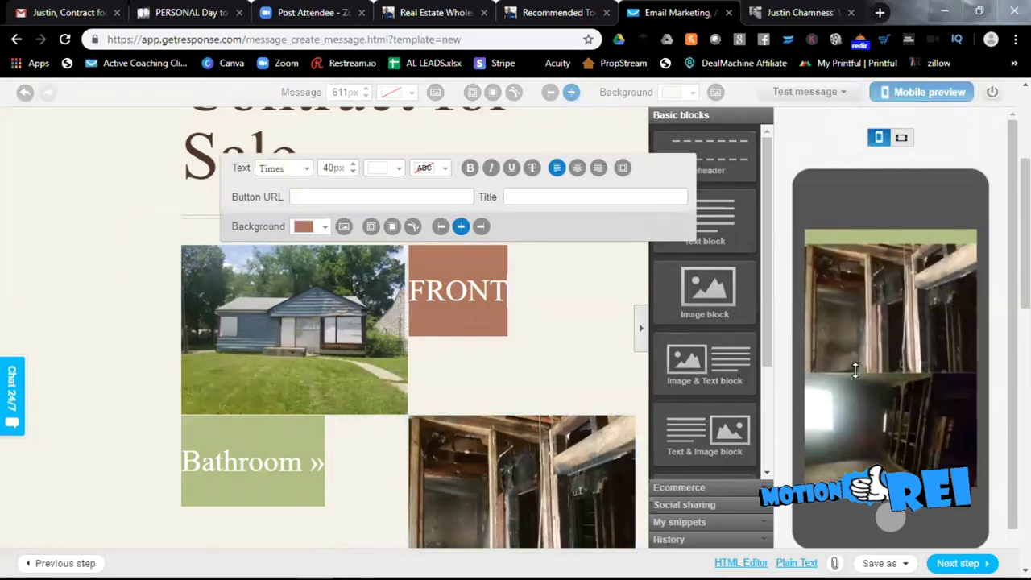
scroll(856, 370, "down", 3)
scroll(856, 373, "down", 10)
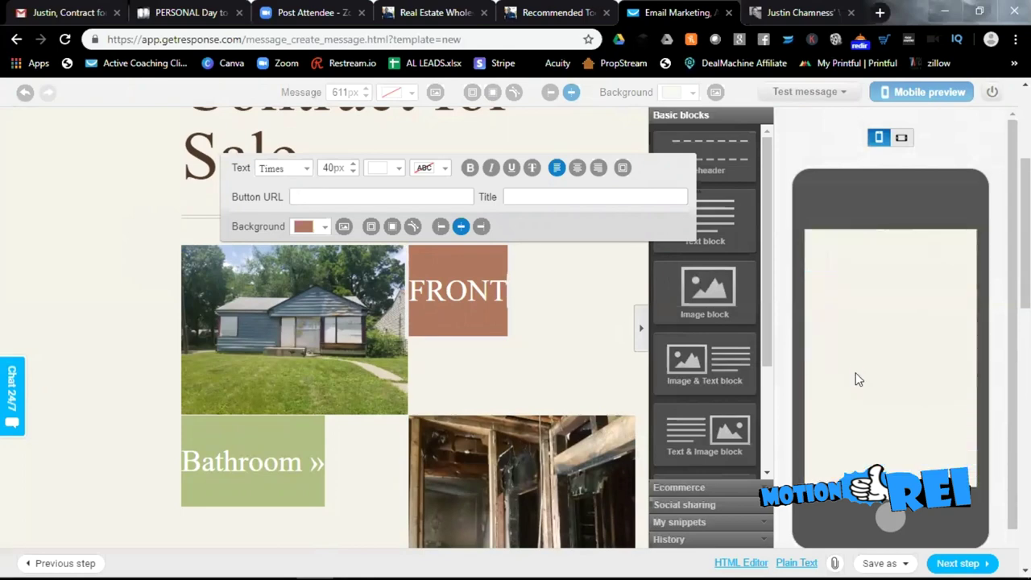
scroll(857, 379, "up", 5)
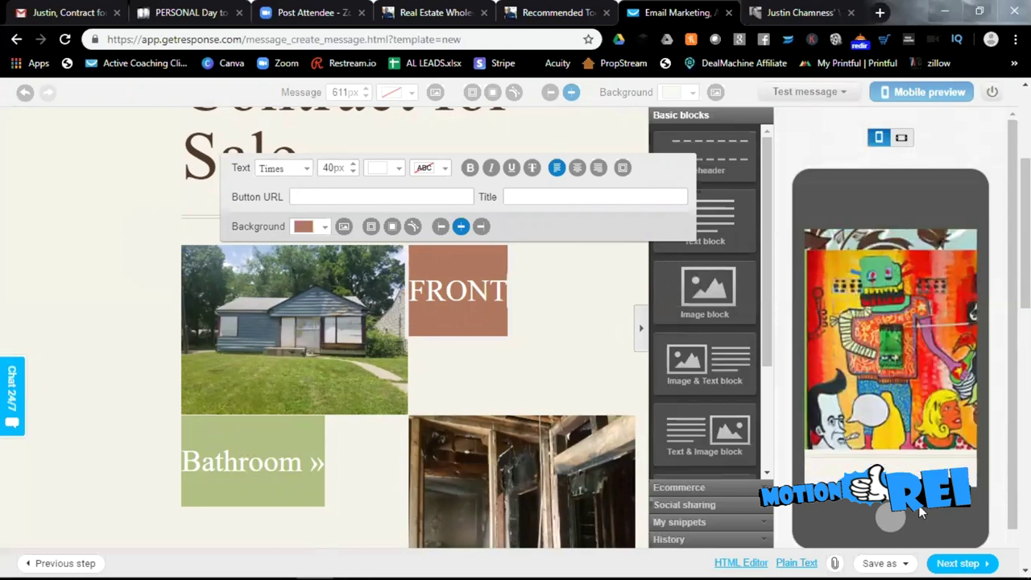
scroll(927, 457, "up", 5)
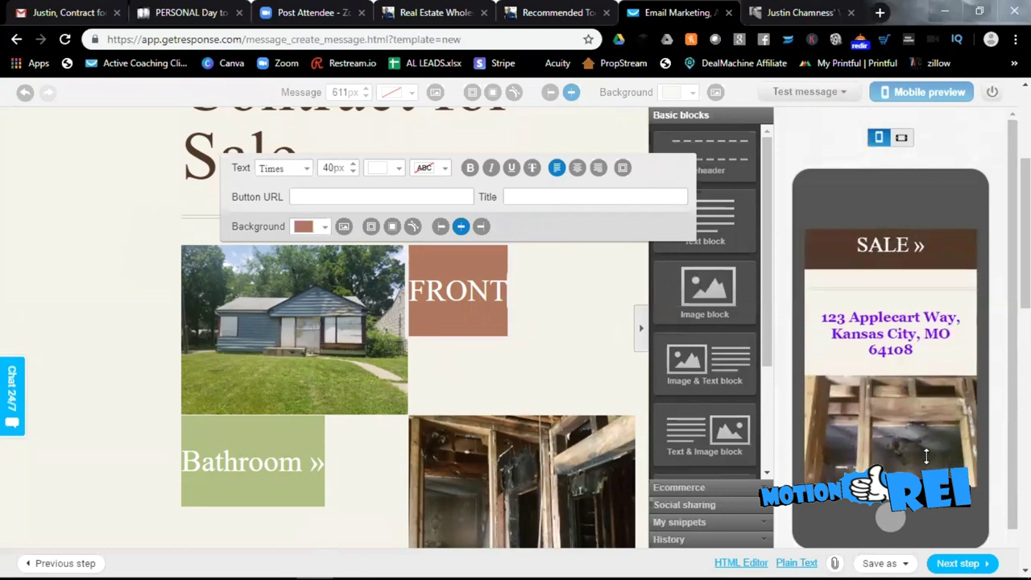
Proceed to the recipients, include all five contact lists and continue to the message summary.
left_click(960, 562)
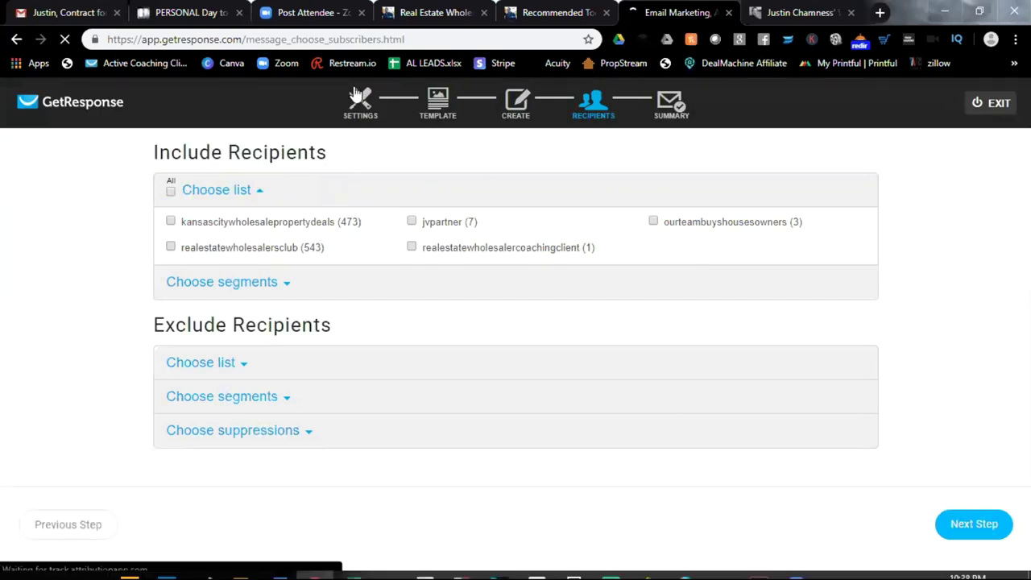
left_click(171, 222)
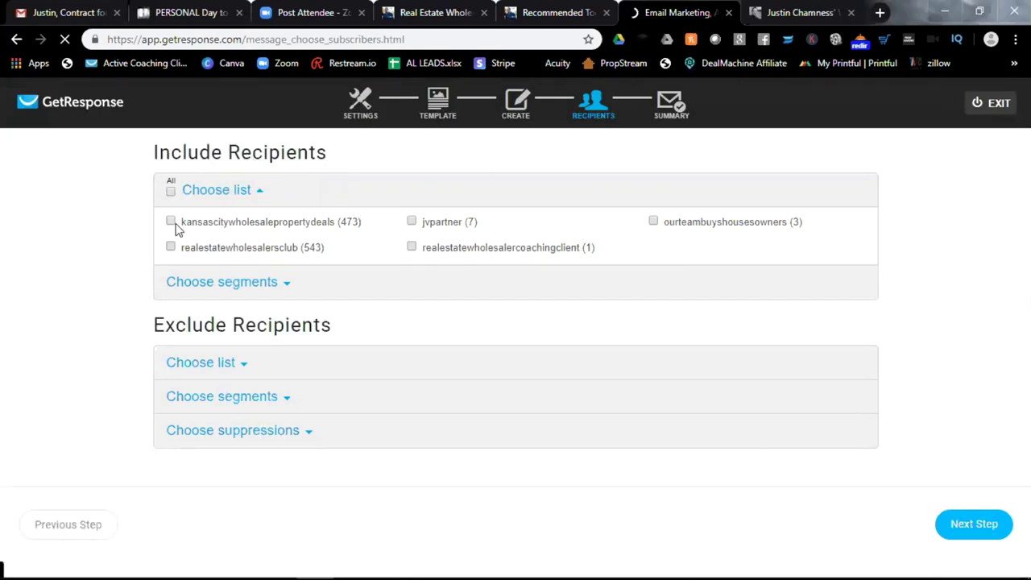
scroll(781, 437, "down", 2)
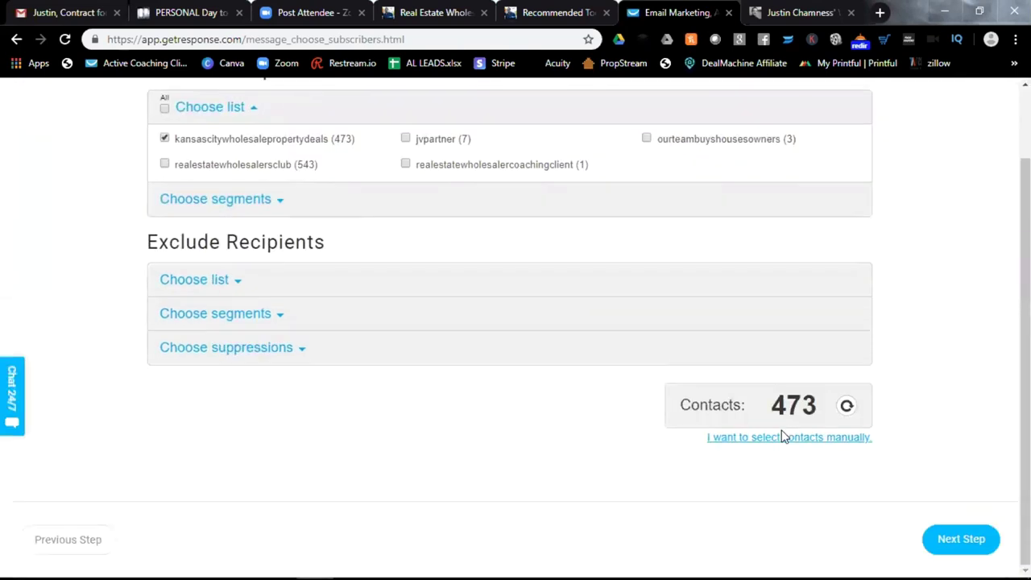
left_click(963, 537)
left_click(408, 163)
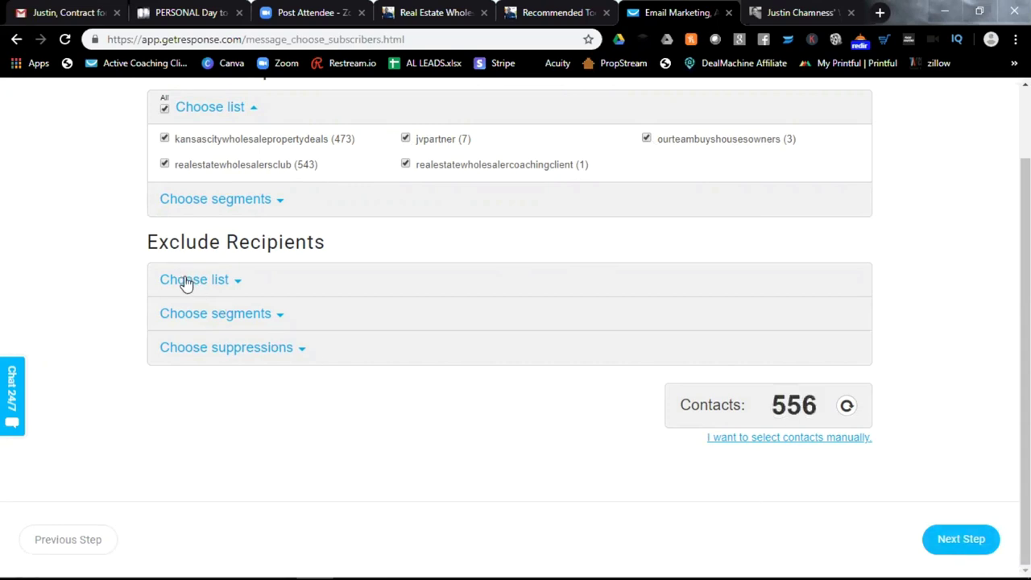
left_click(953, 540)
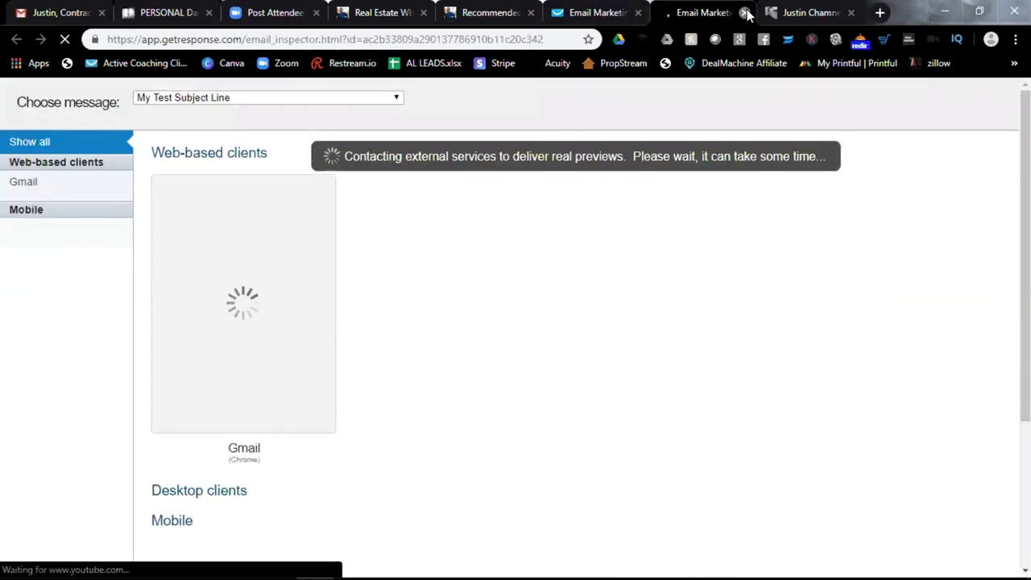
Close the inbox preview page and send the My Test message from its summary.
left_click(745, 13)
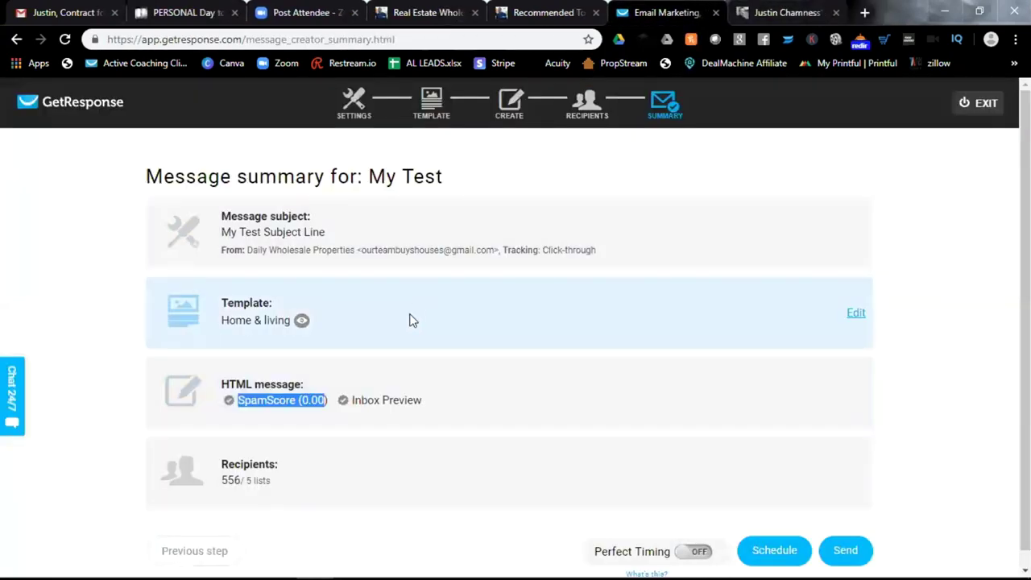
left_click(107, 362)
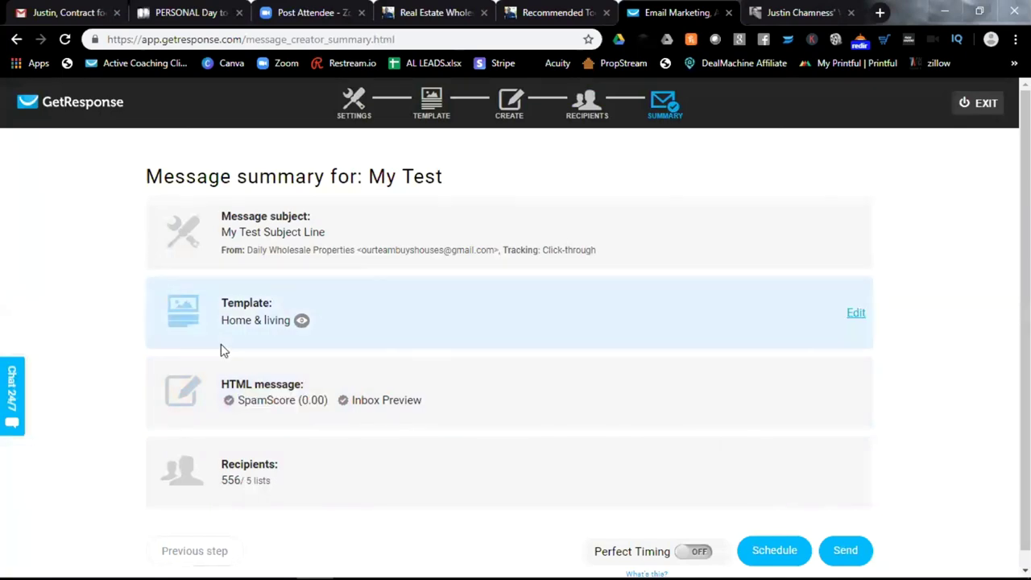
scroll(230, 346, "down", 1)
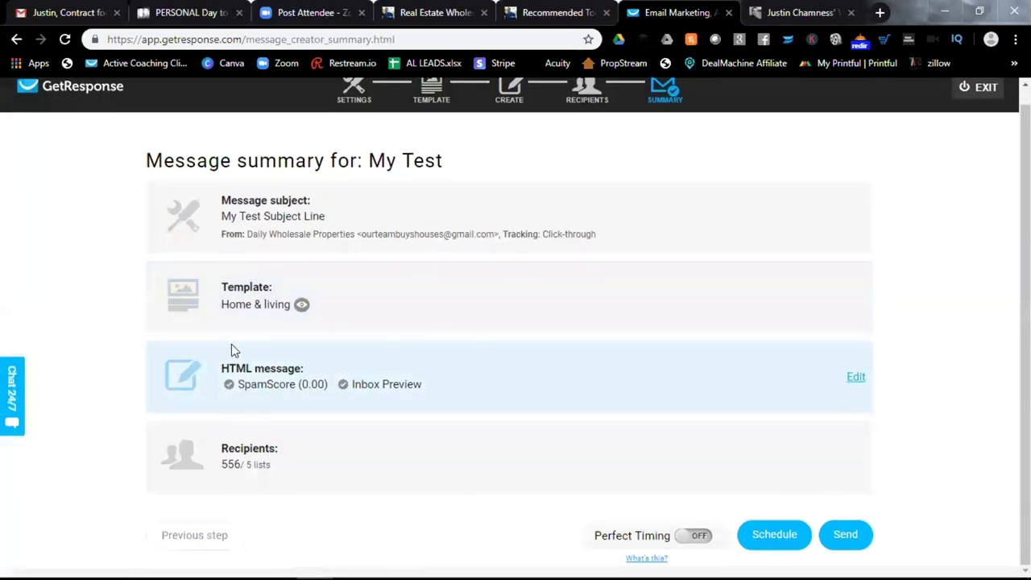
left_click(847, 535)
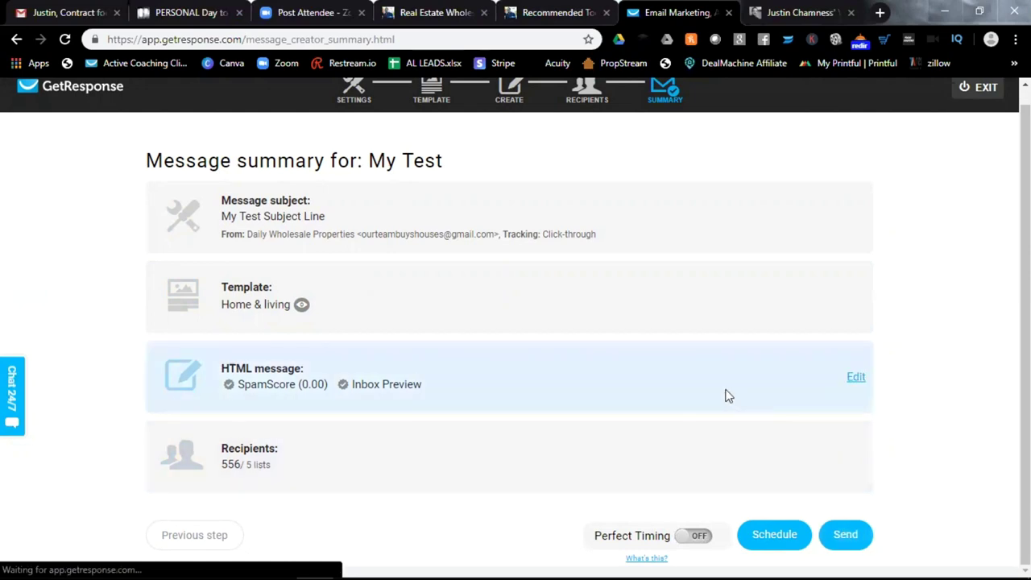